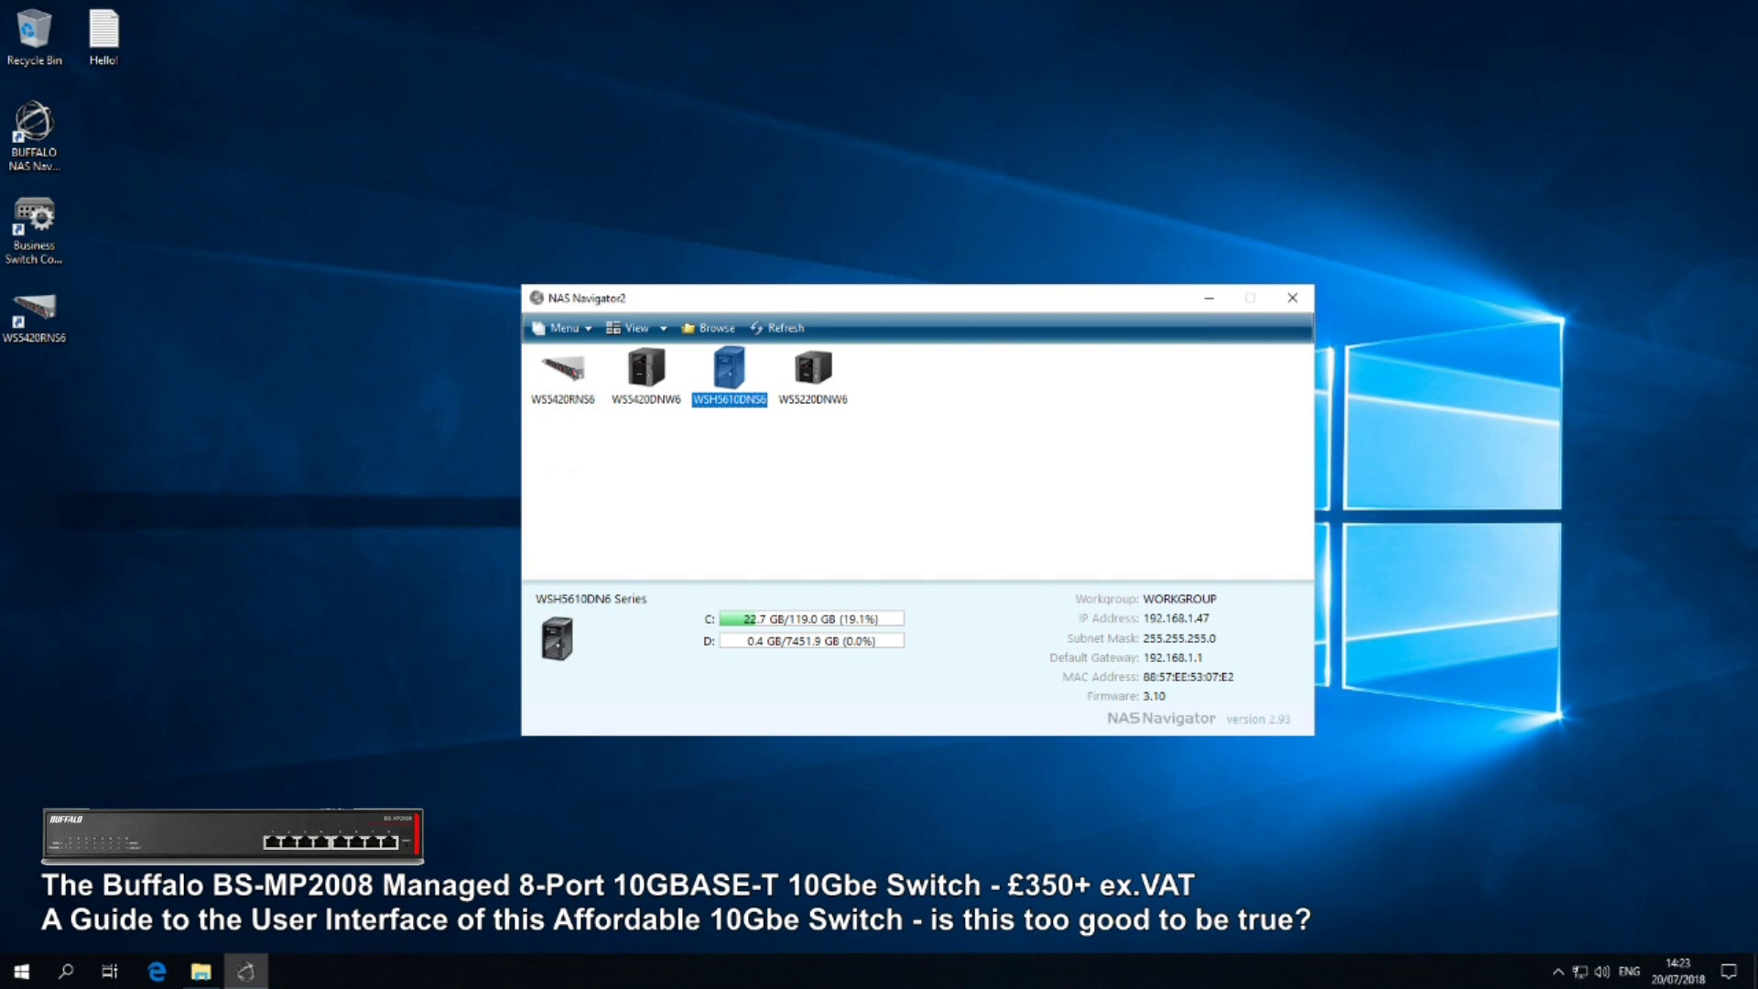
Close NAS Navigator2 and launch the Business Switch Configuration Tool
{"action": "left_click", "coordinate": [1291, 297]}
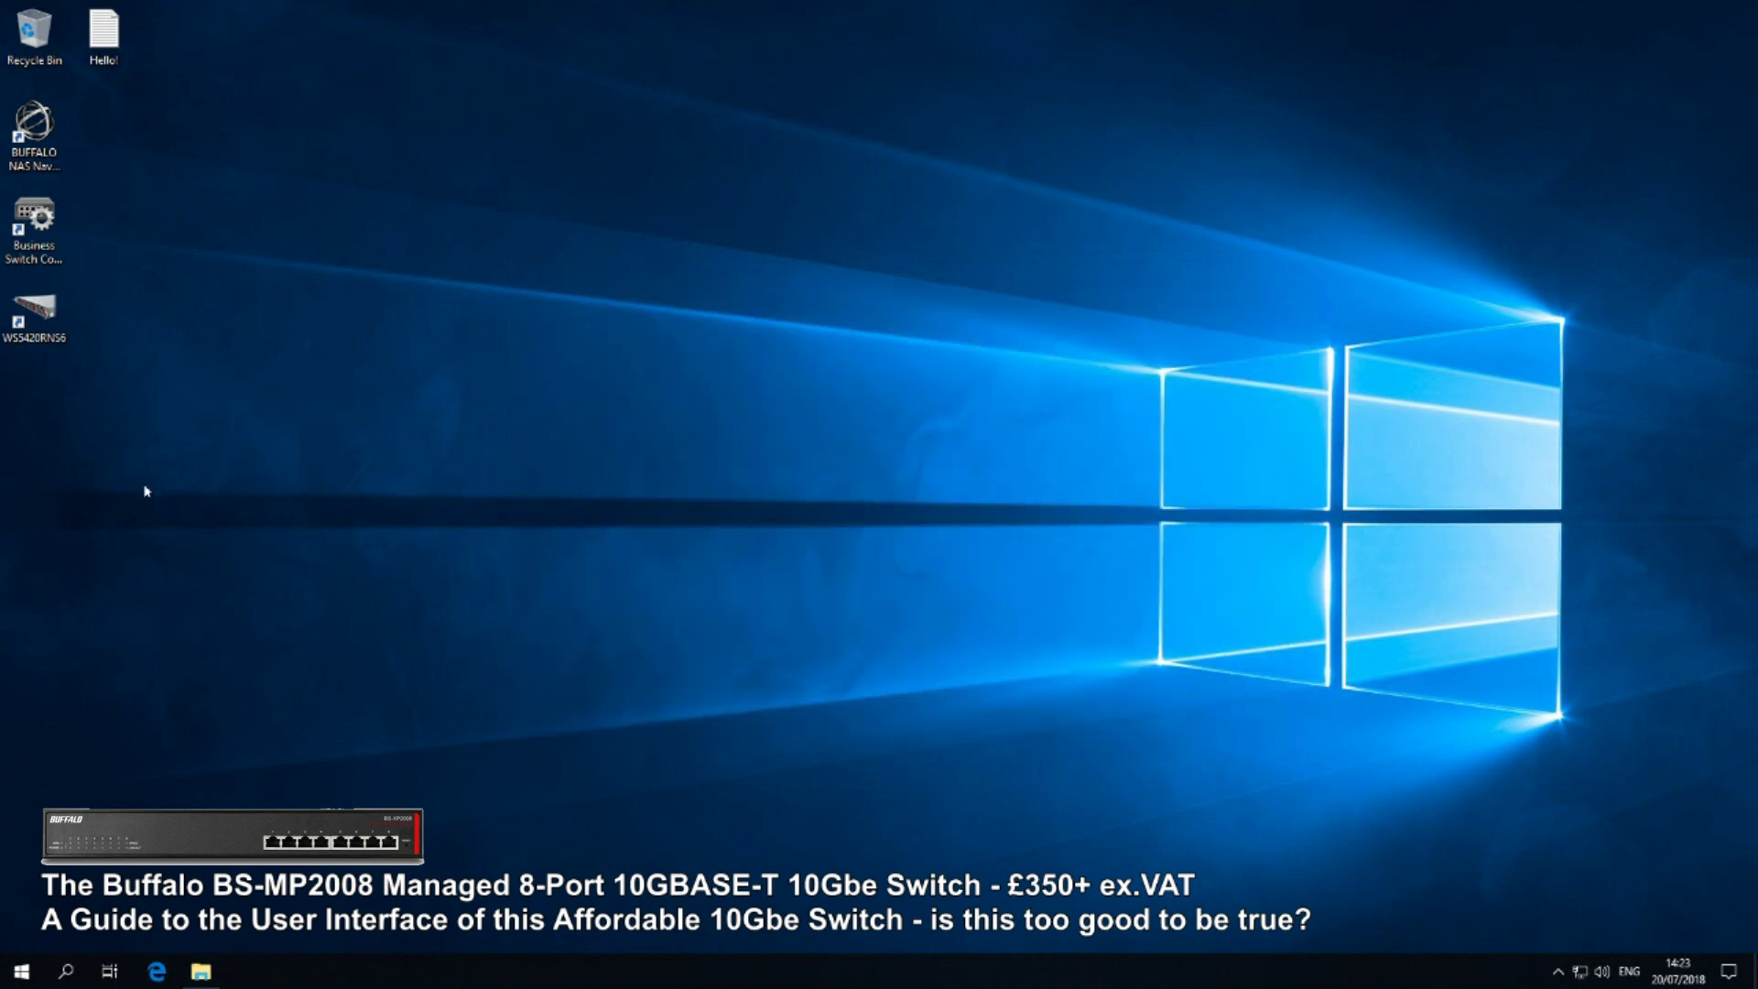
{"action": "left_click", "coordinate": [34, 220]}
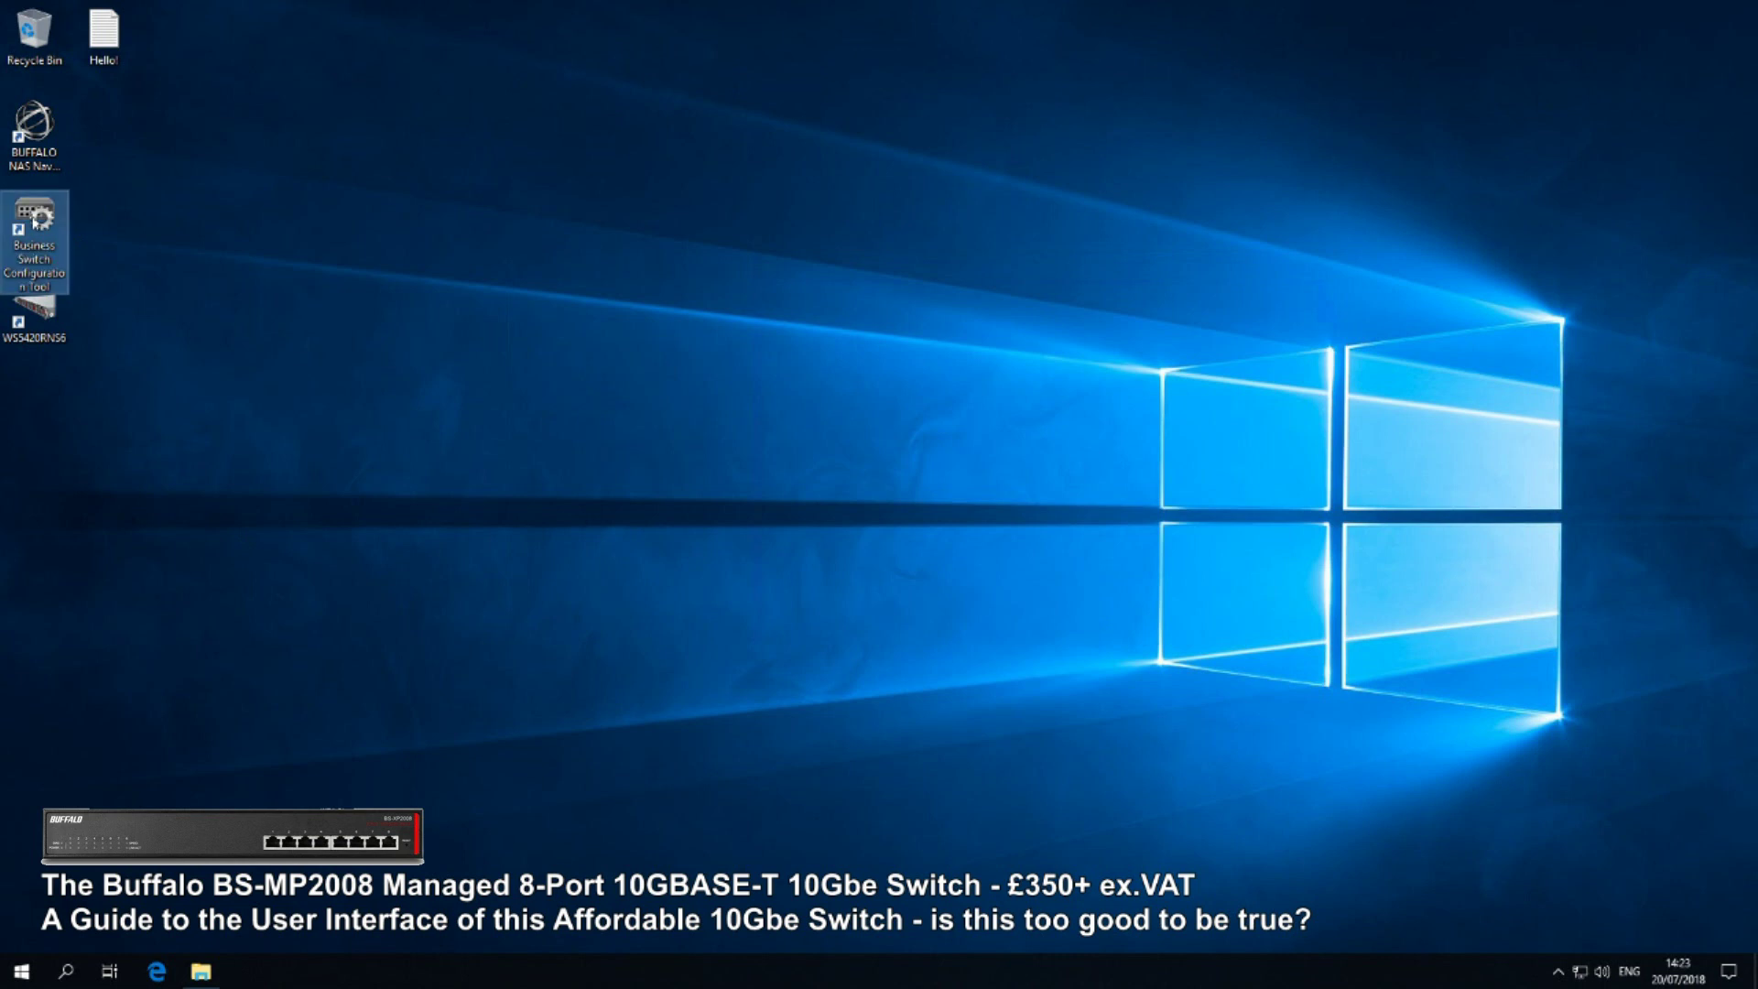
{"action": "double_click", "coordinate": [34, 219]}
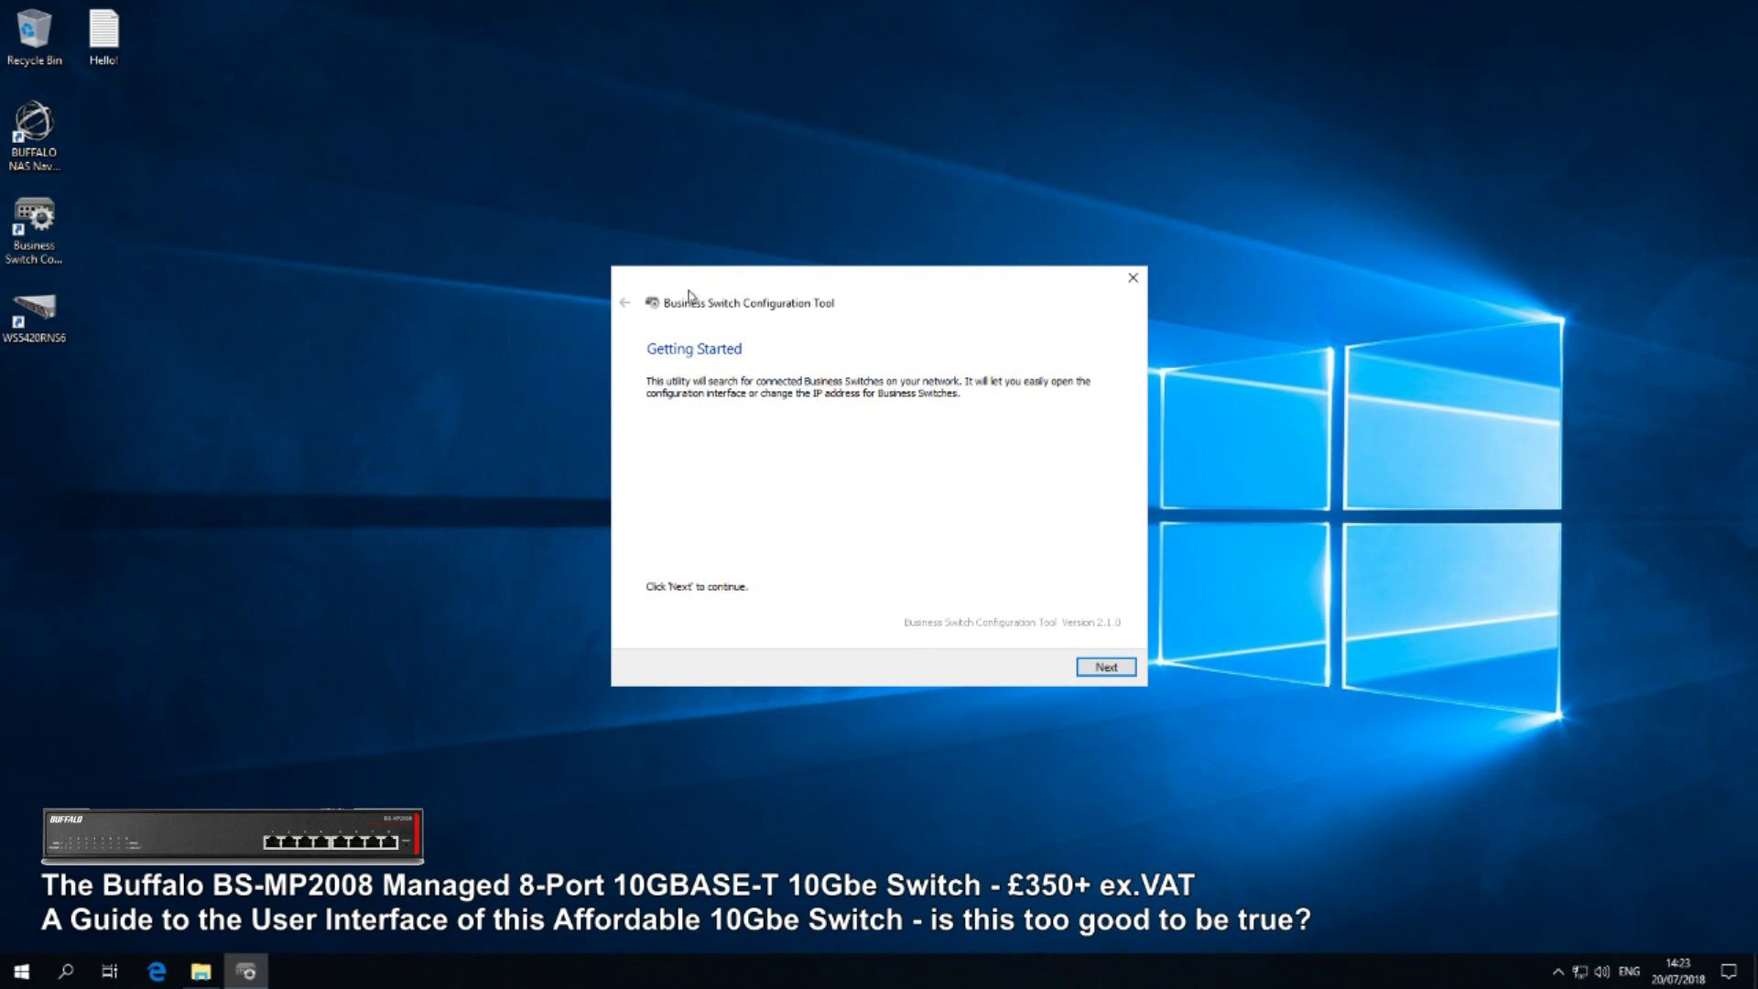
Search the network, choose the BS-MP2008 switch at 192.168.1.11 and open its web admin page
{"action": "left_click", "coordinate": [1106, 666]}
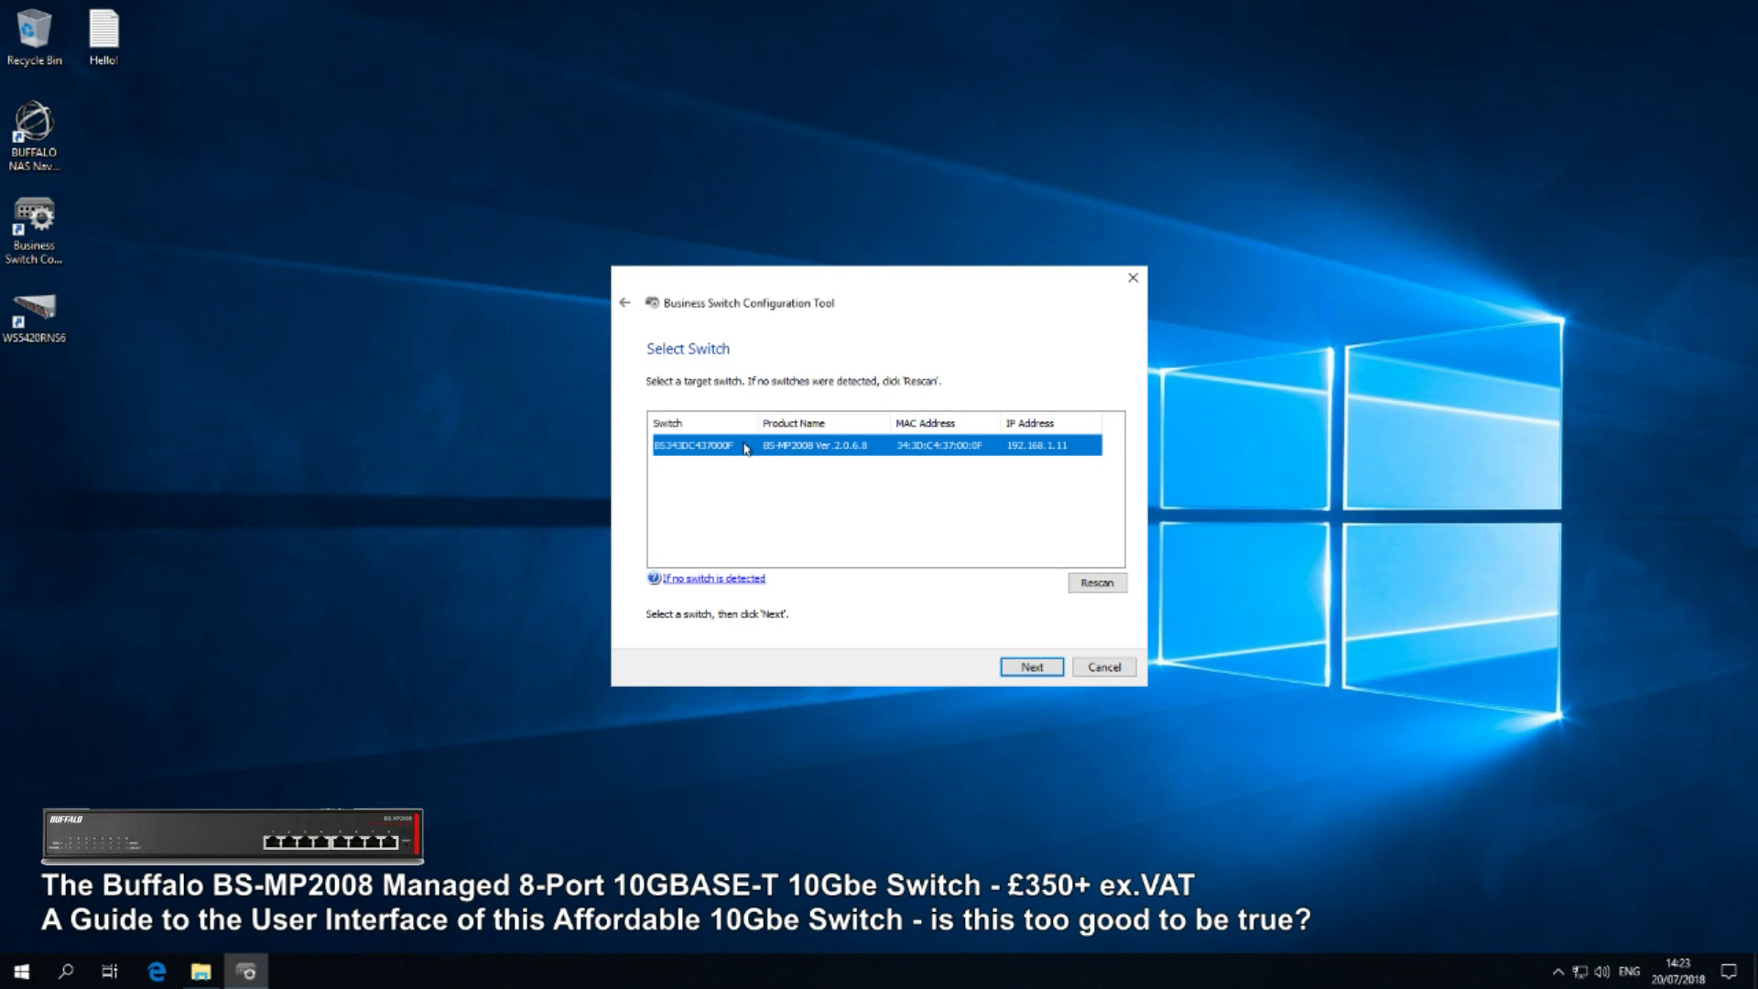
{"action": "left_click", "coordinate": [746, 580]}
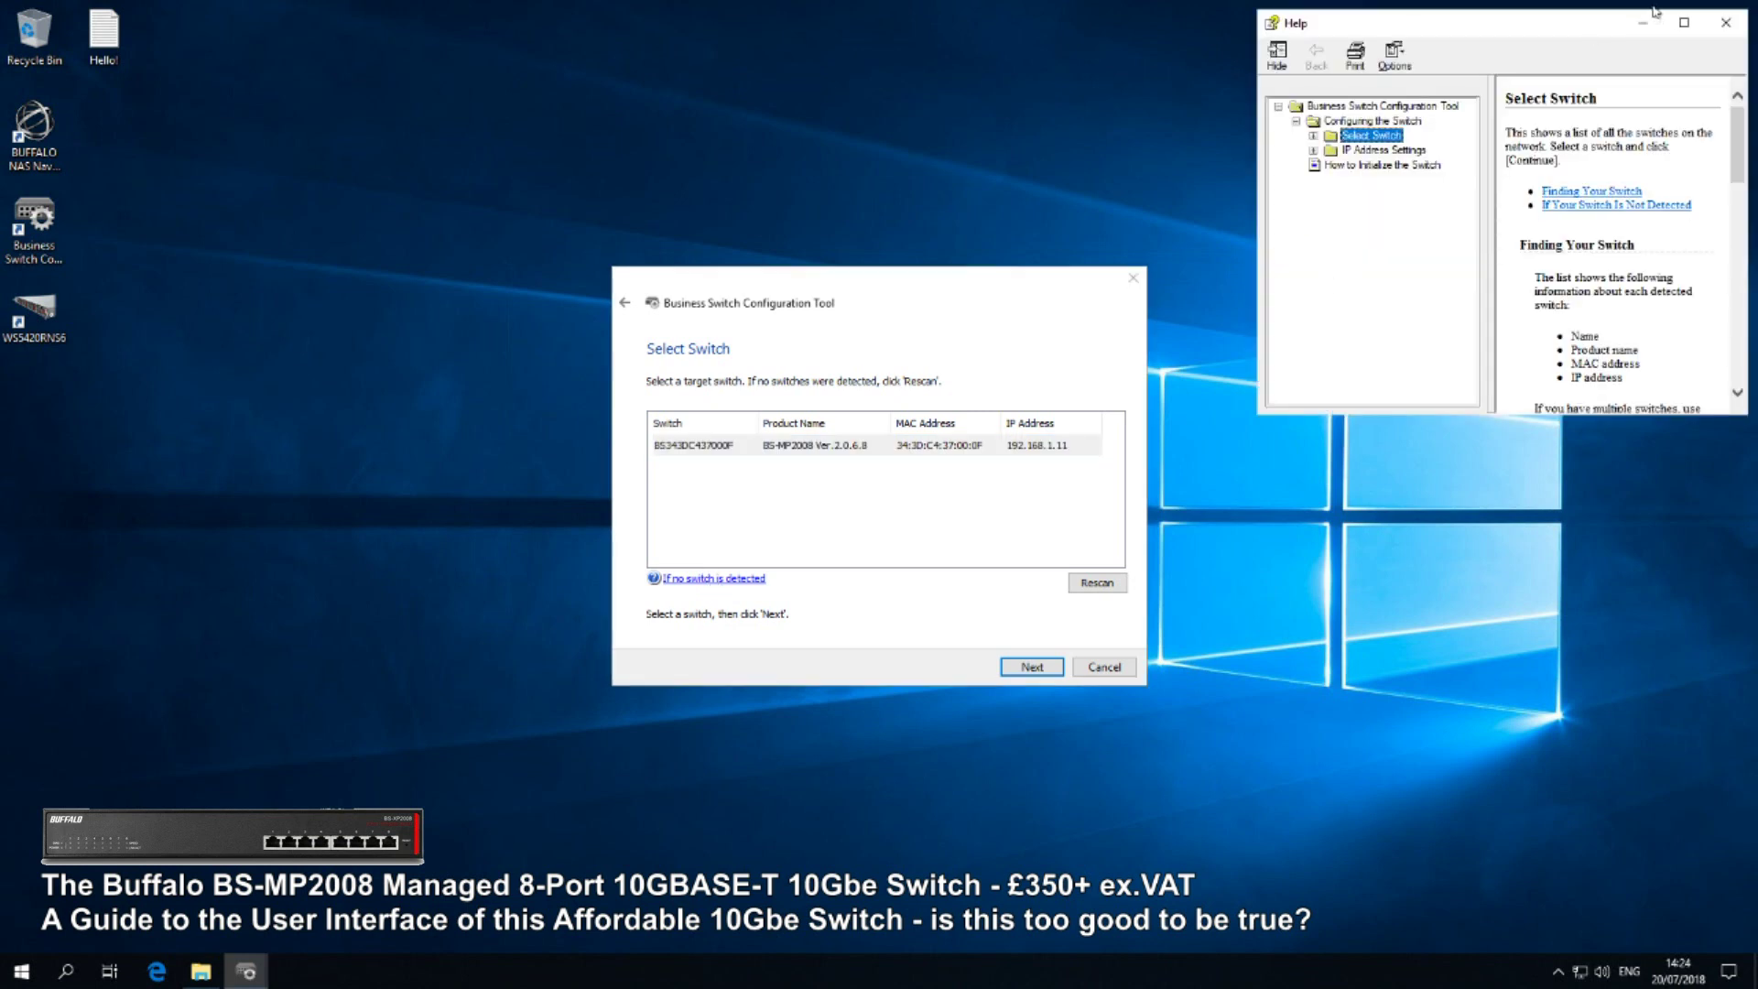
{"action": "left_click", "coordinate": [1725, 25]}
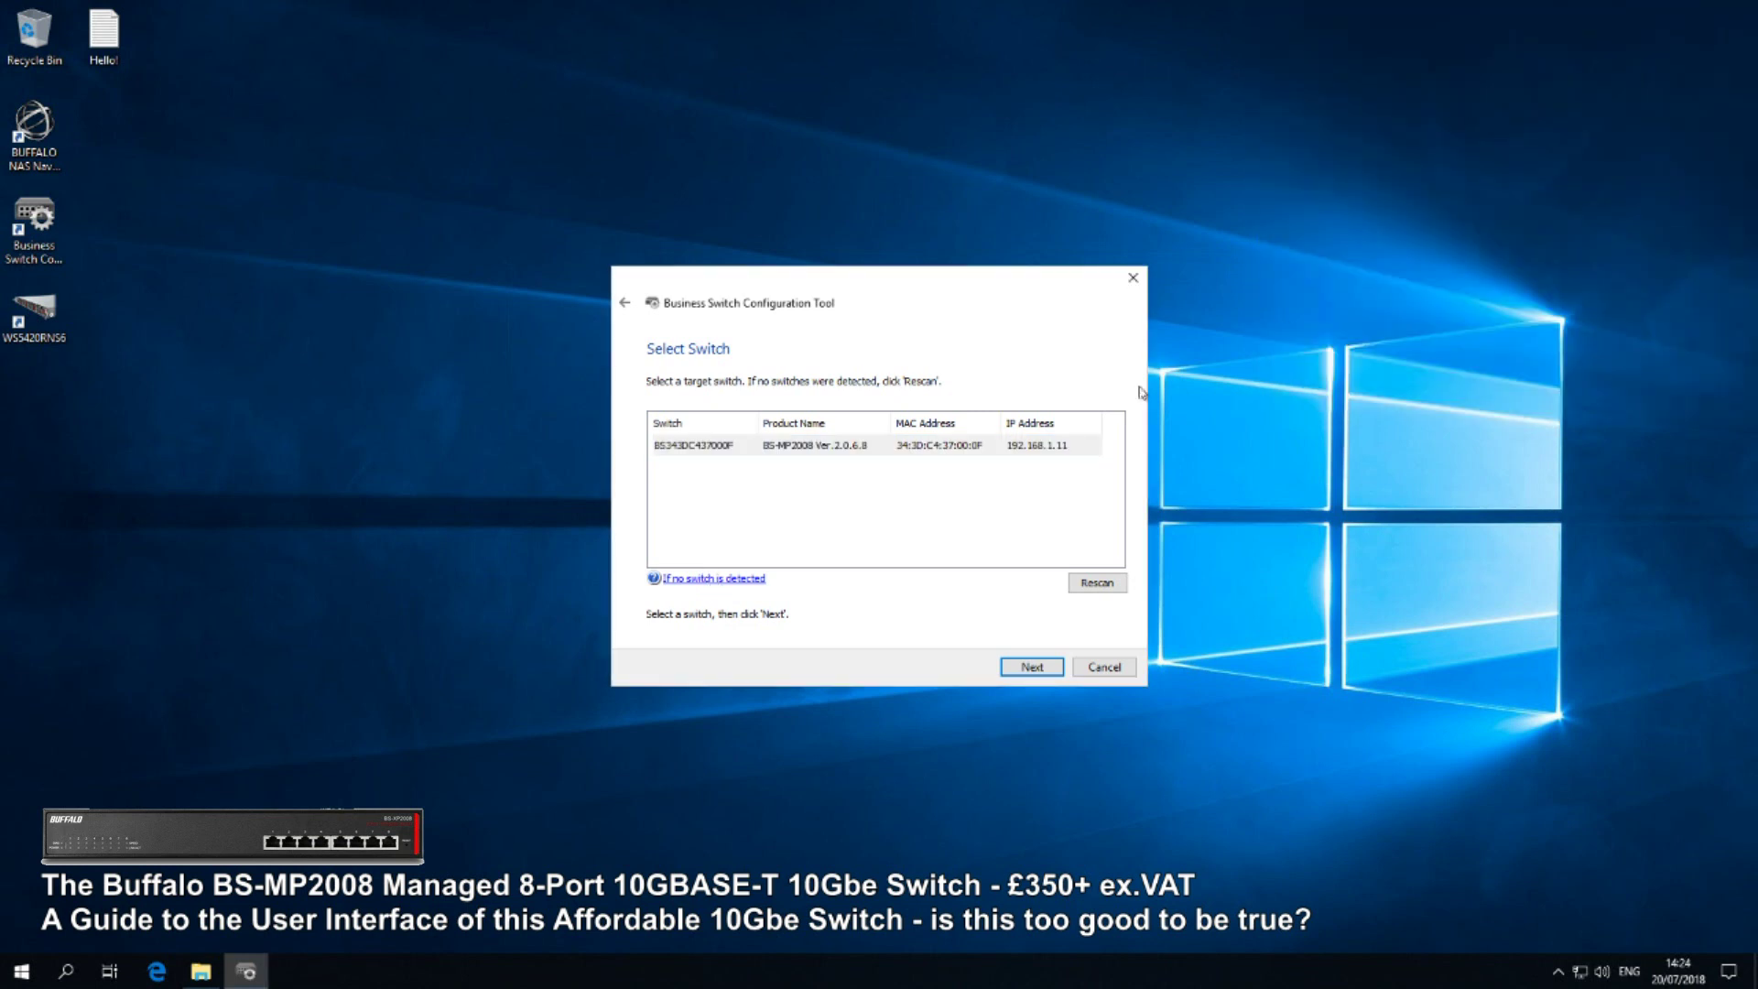
{"action": "double_click", "coordinate": [720, 455]}
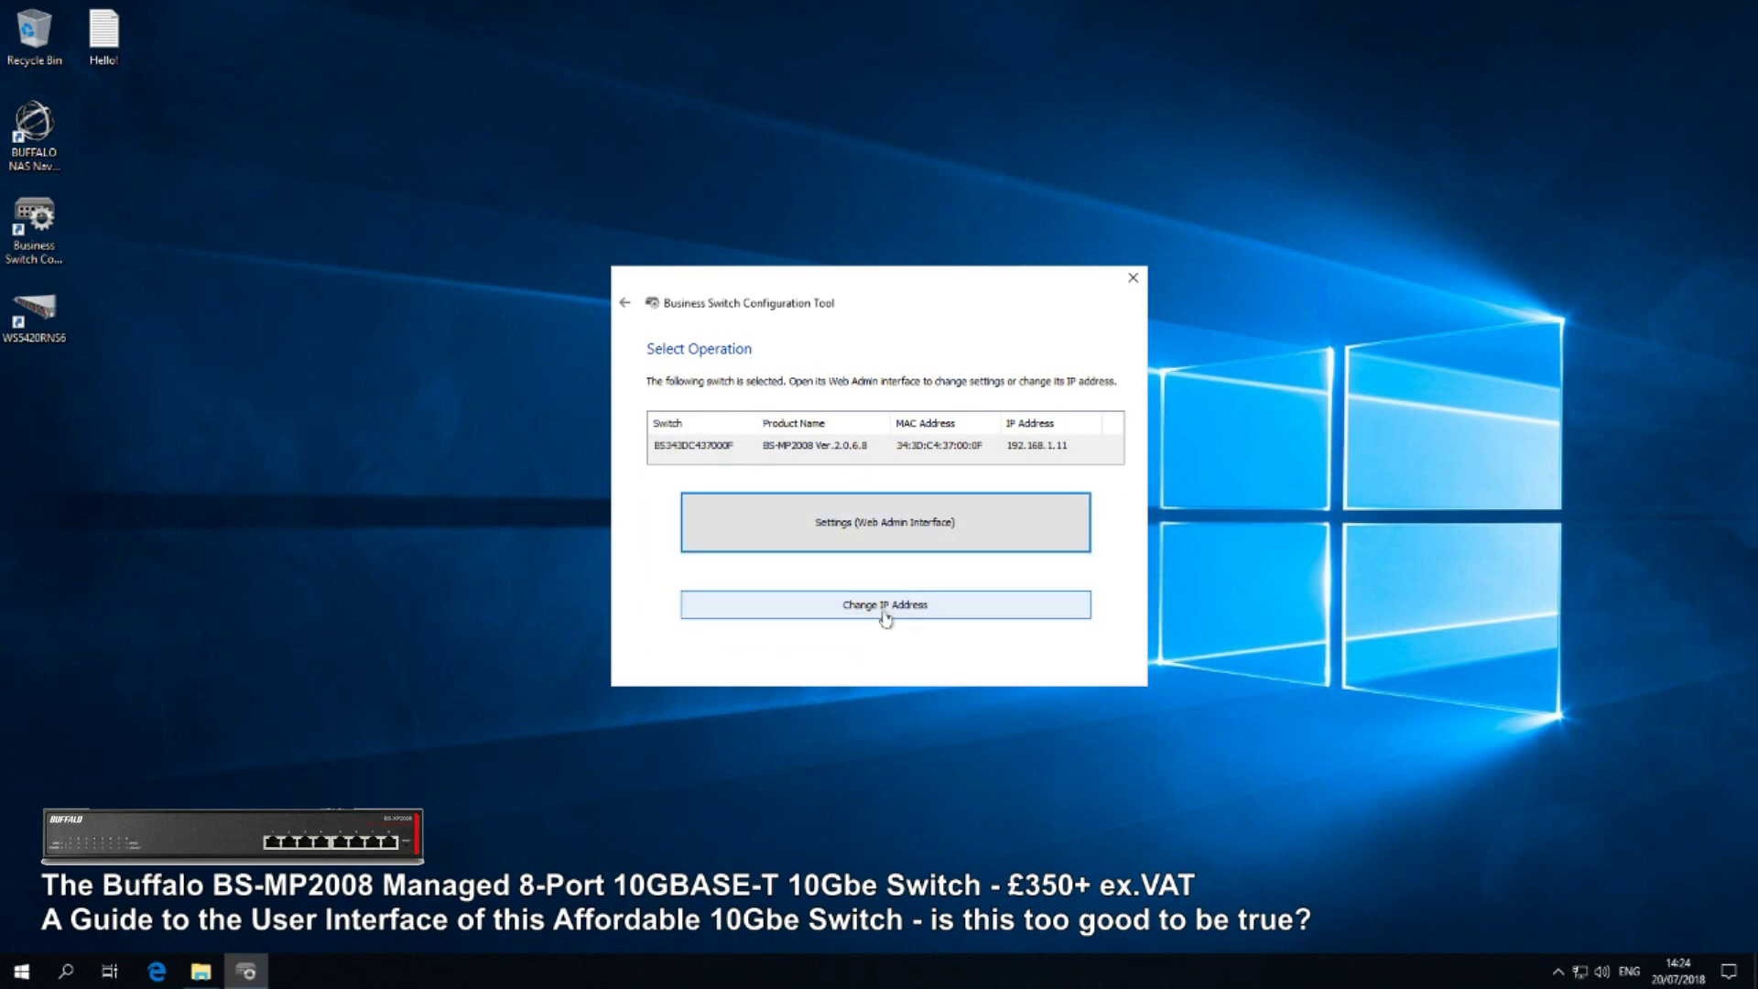
{"action": "left_click", "coordinate": [898, 518]}
Dismiss the default login notice, maximize the browser and enter the login username admin
{"action": "left_click", "coordinate": [1018, 560]}
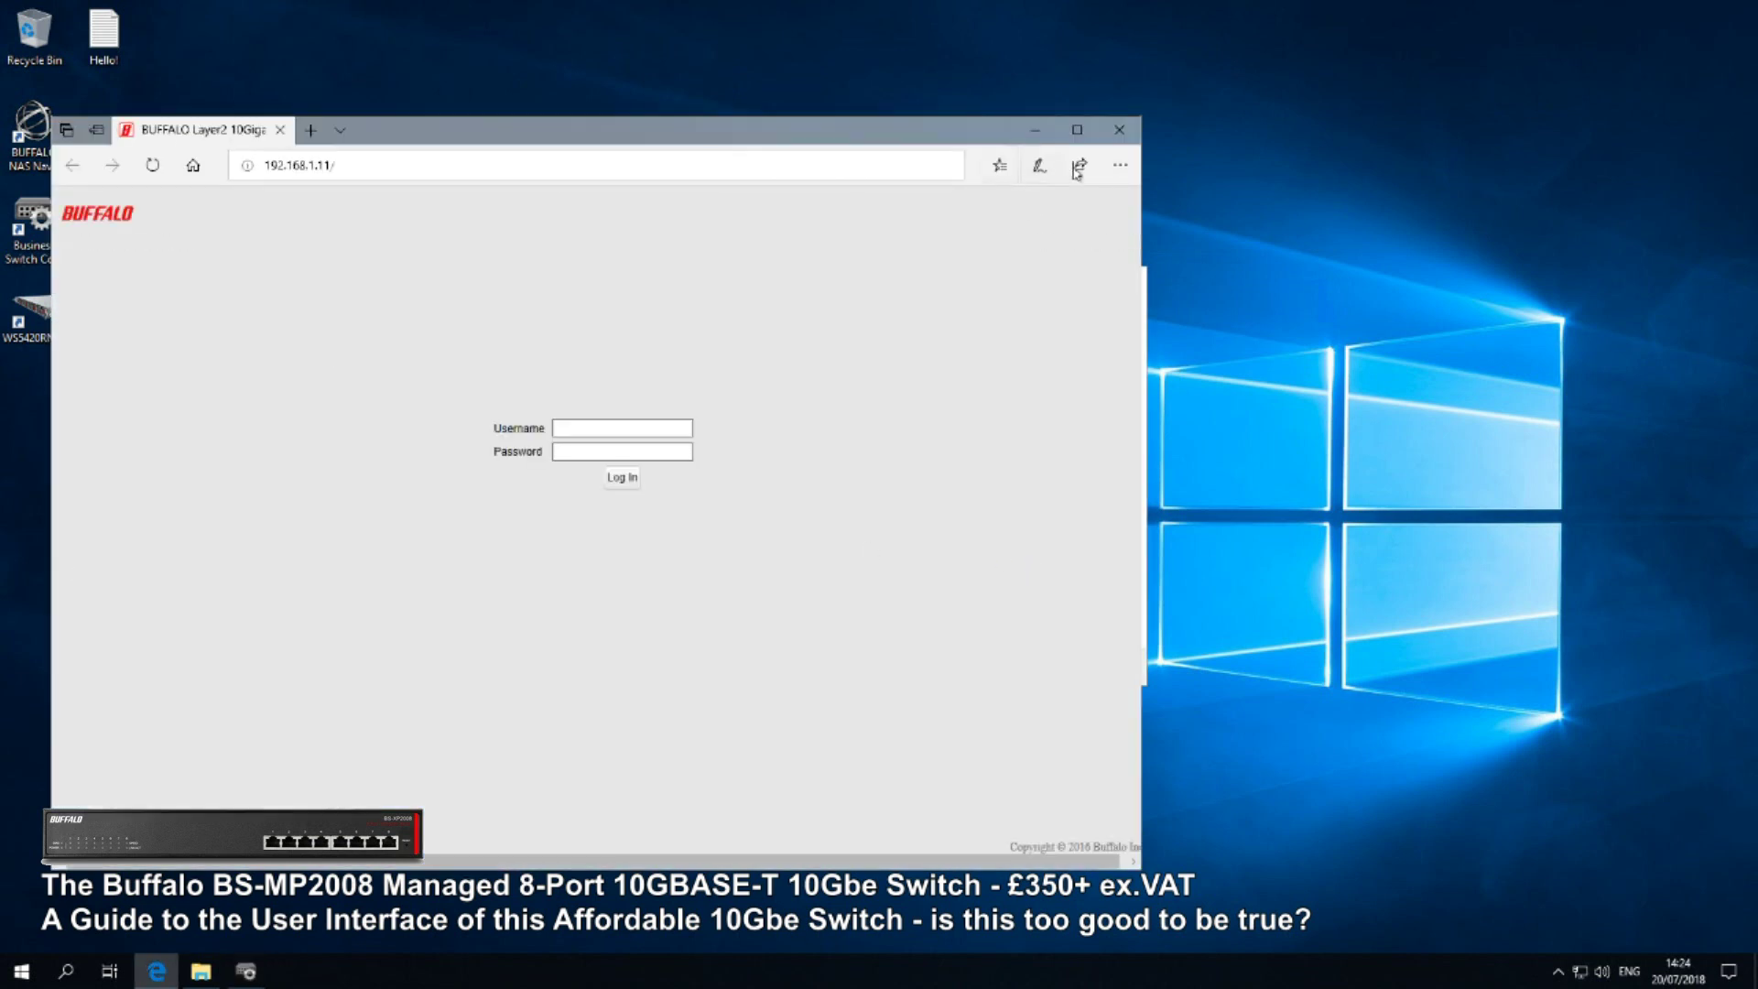
{"action": "left_click", "coordinate": [1077, 130]}
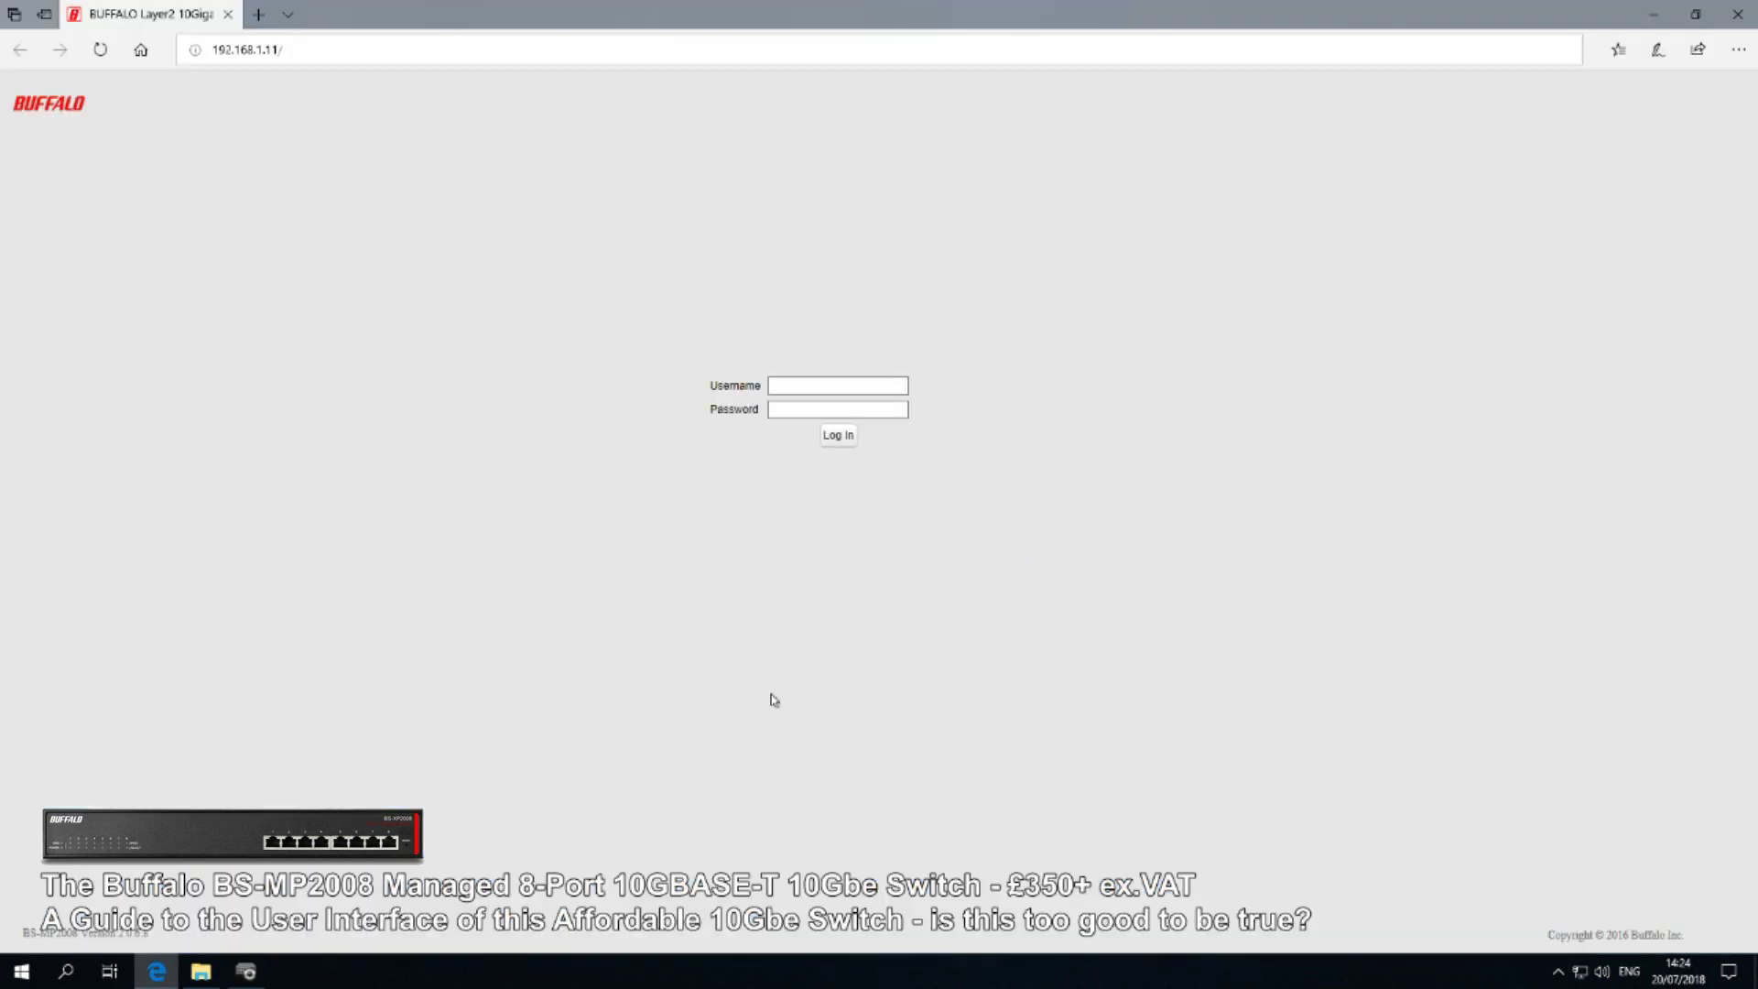
{"action": "left_click", "coordinate": [800, 393]}
{"action": "type", "text": "admin"}
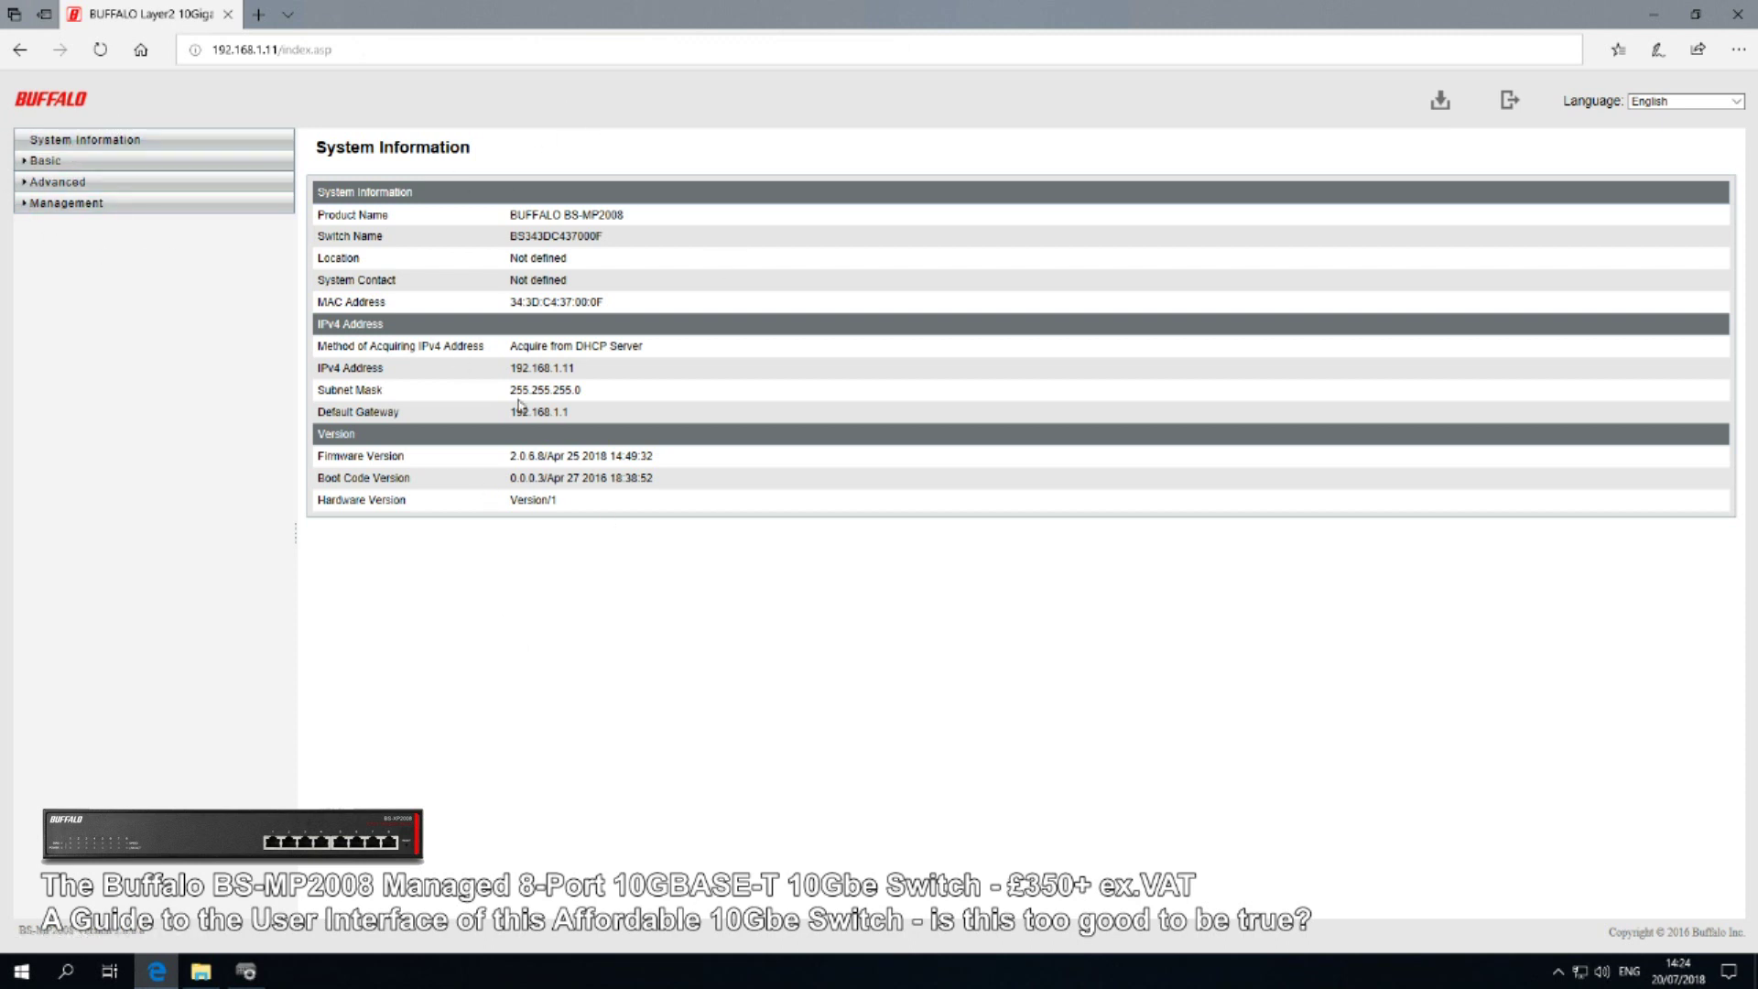
{"action": "left_click", "coordinate": [35, 161]}
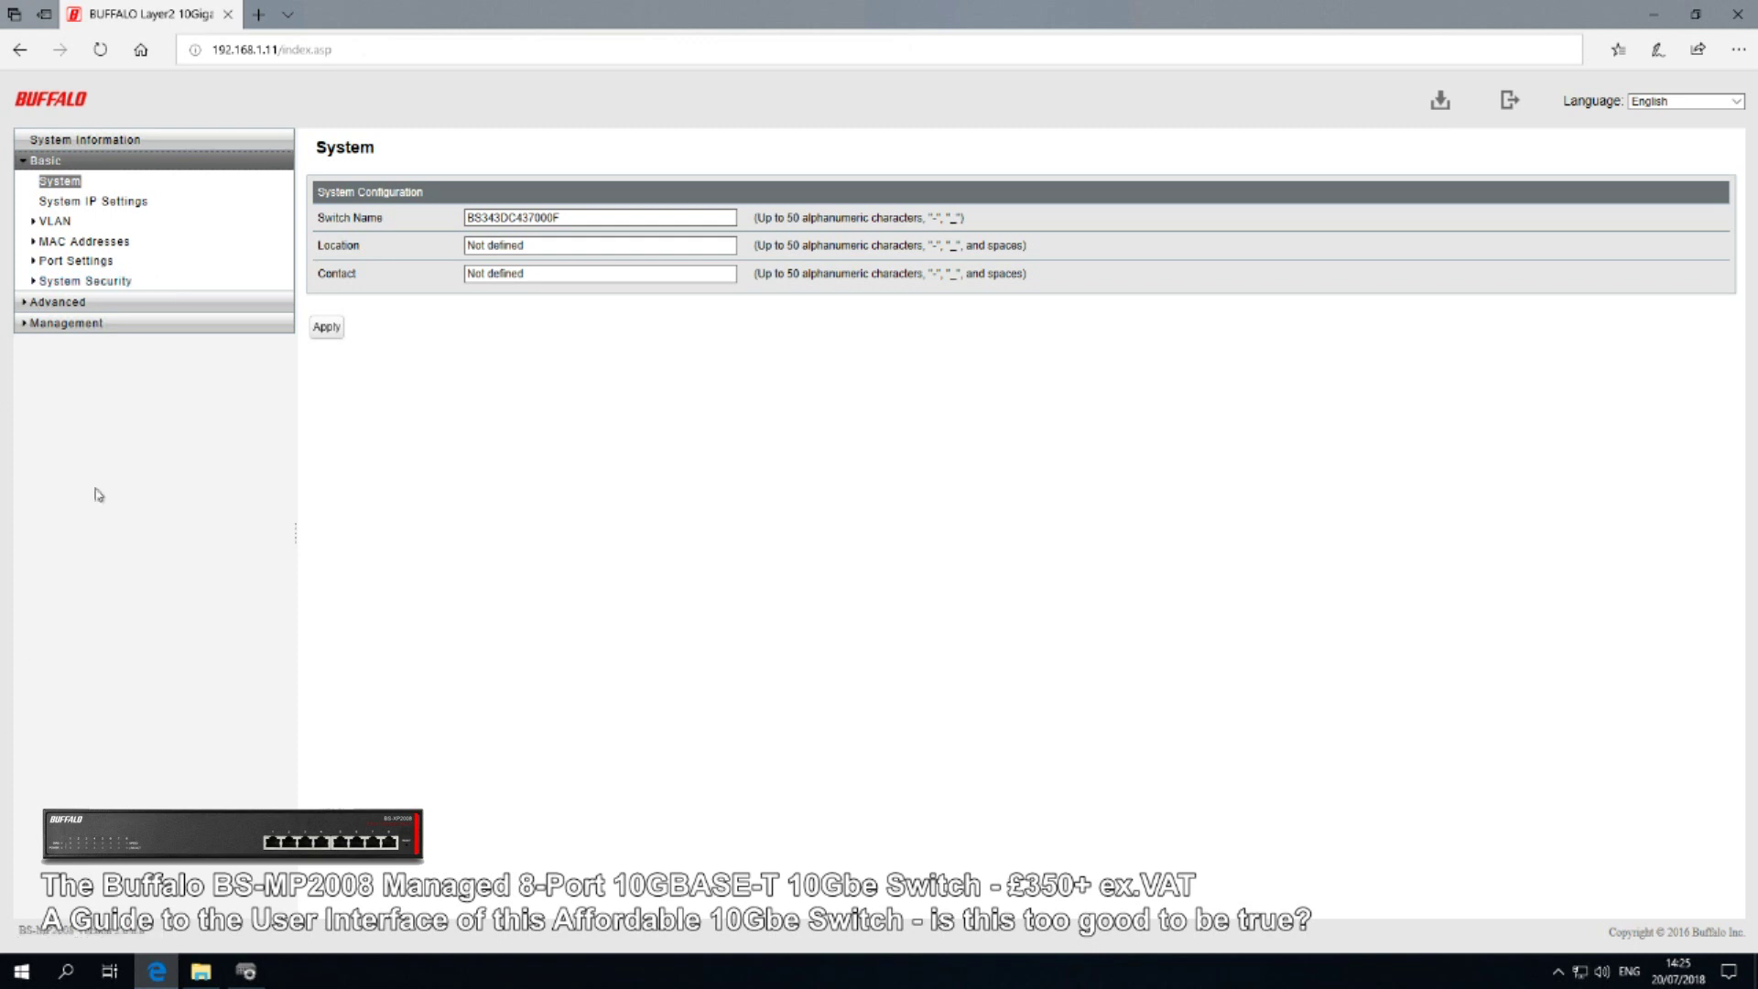
{"action": "left_click", "coordinate": [118, 206]}
{"action": "left_click", "coordinate": [55, 221]}
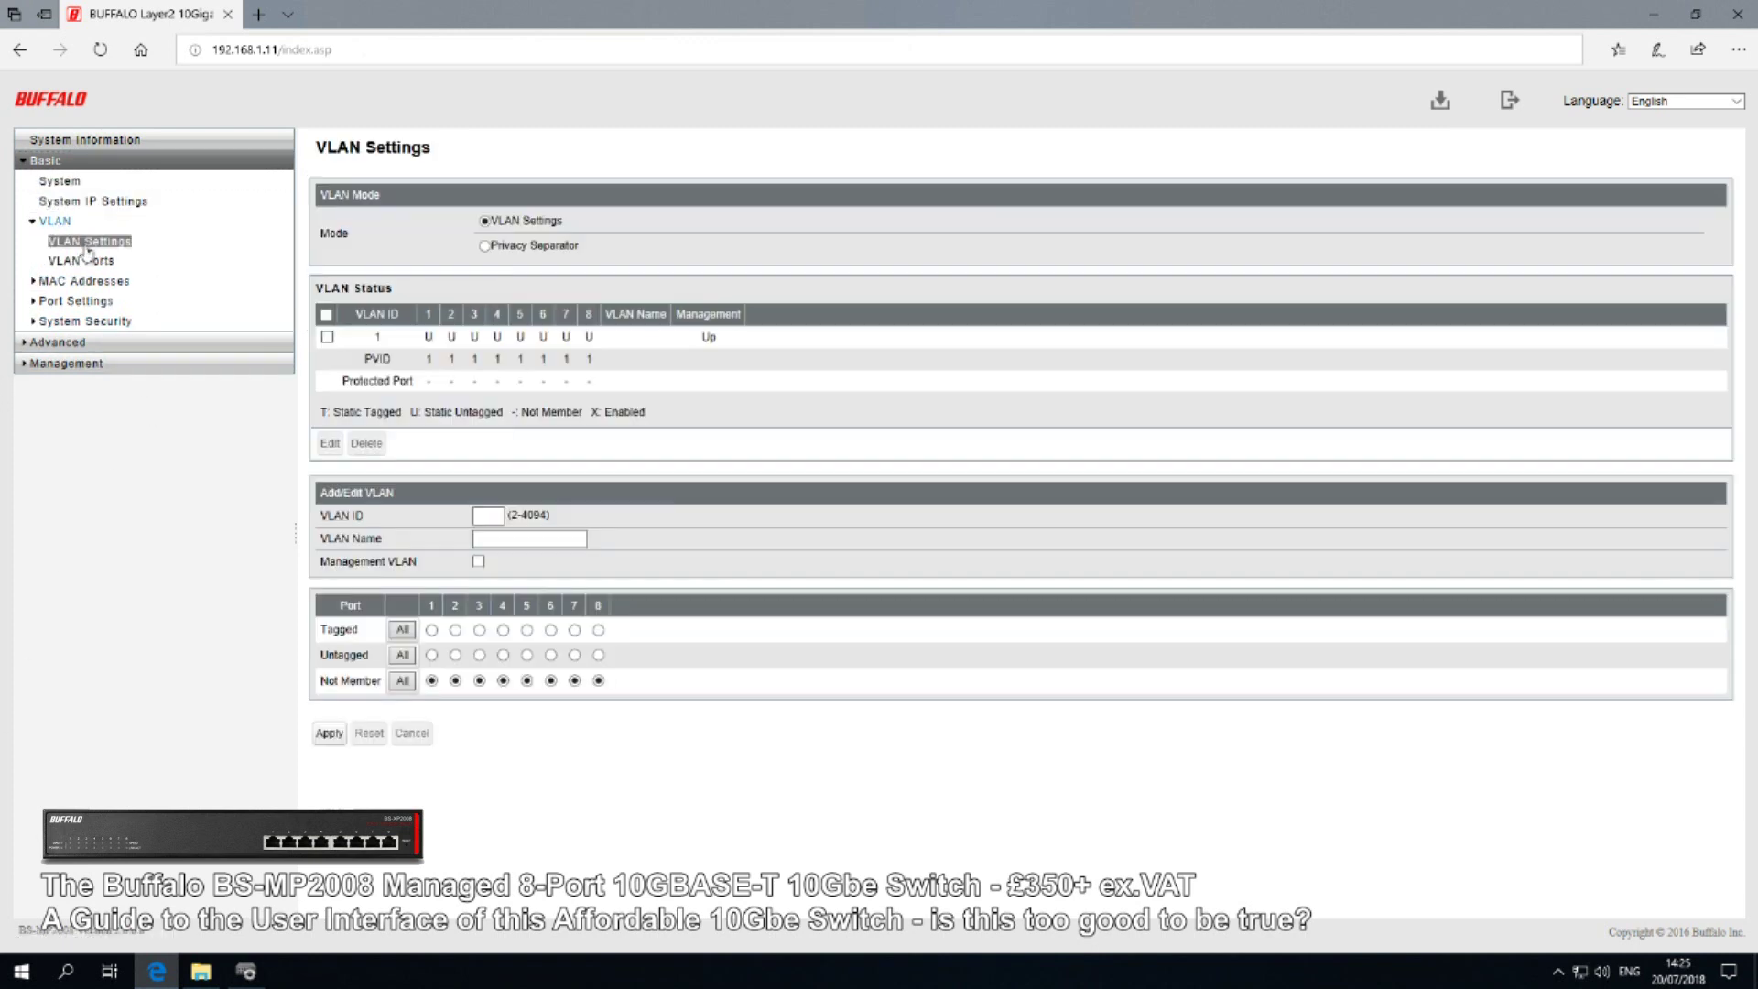
{"action": "left_click", "coordinate": [85, 279]}
{"action": "left_click", "coordinate": [59, 181]}
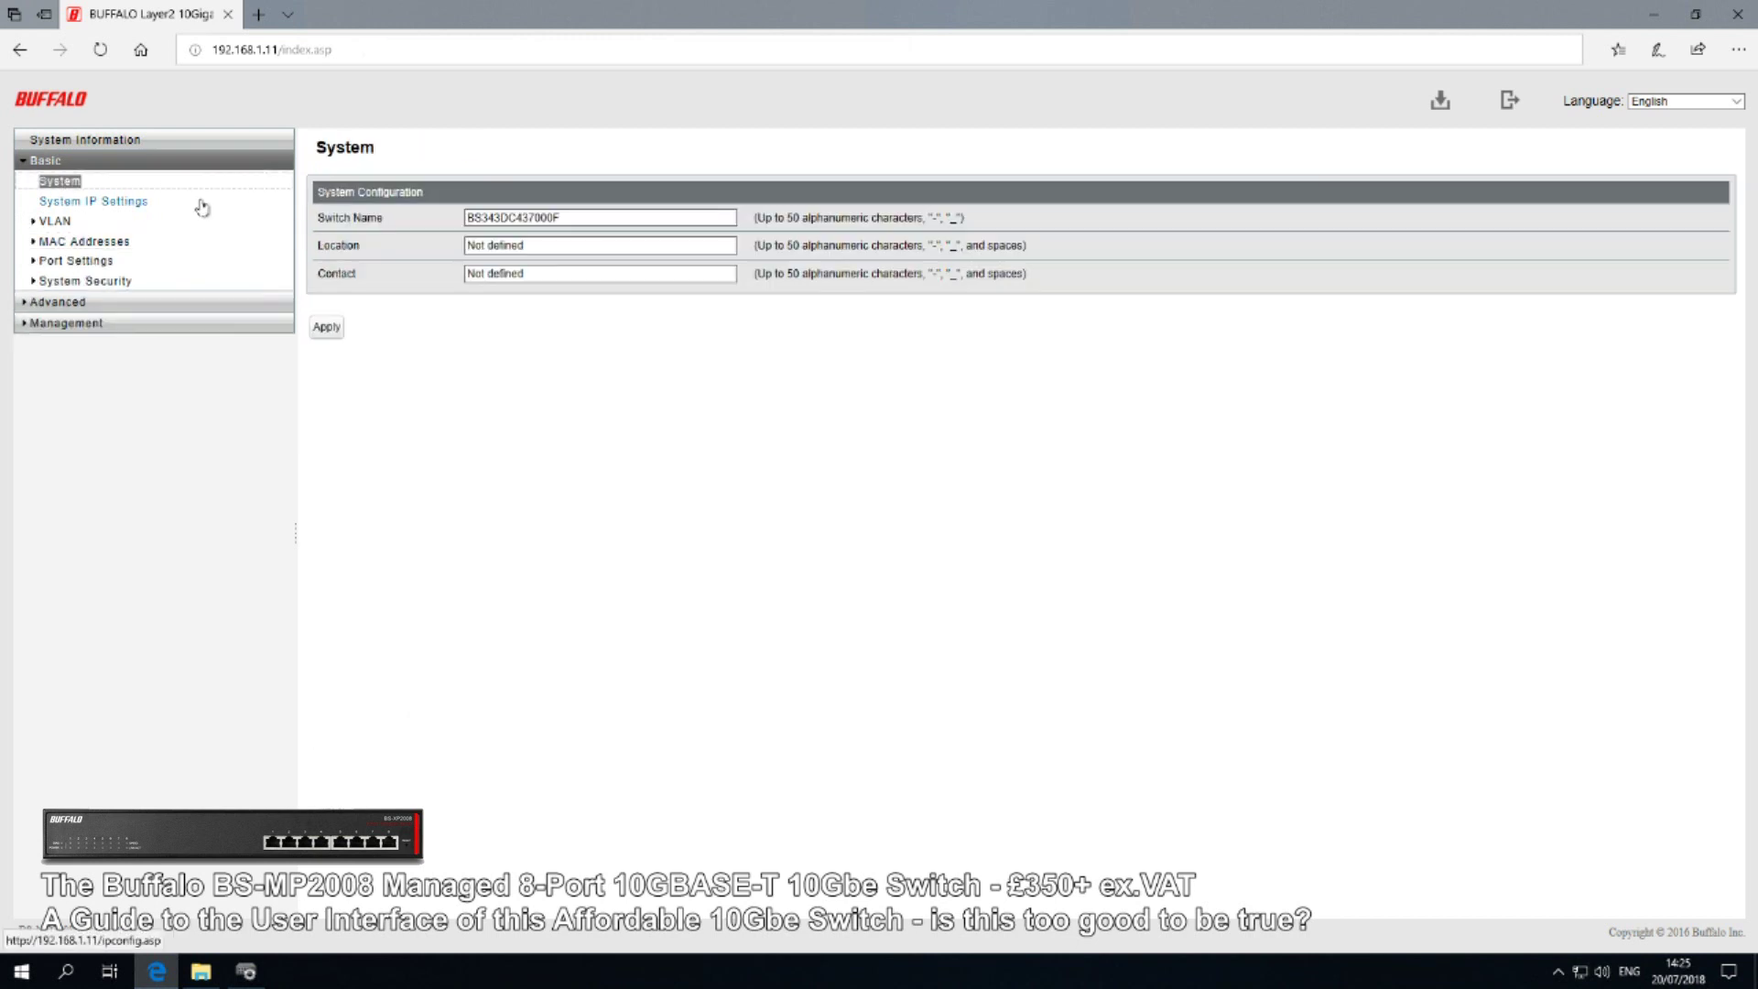
{"action": "left_click", "coordinate": [115, 143]}
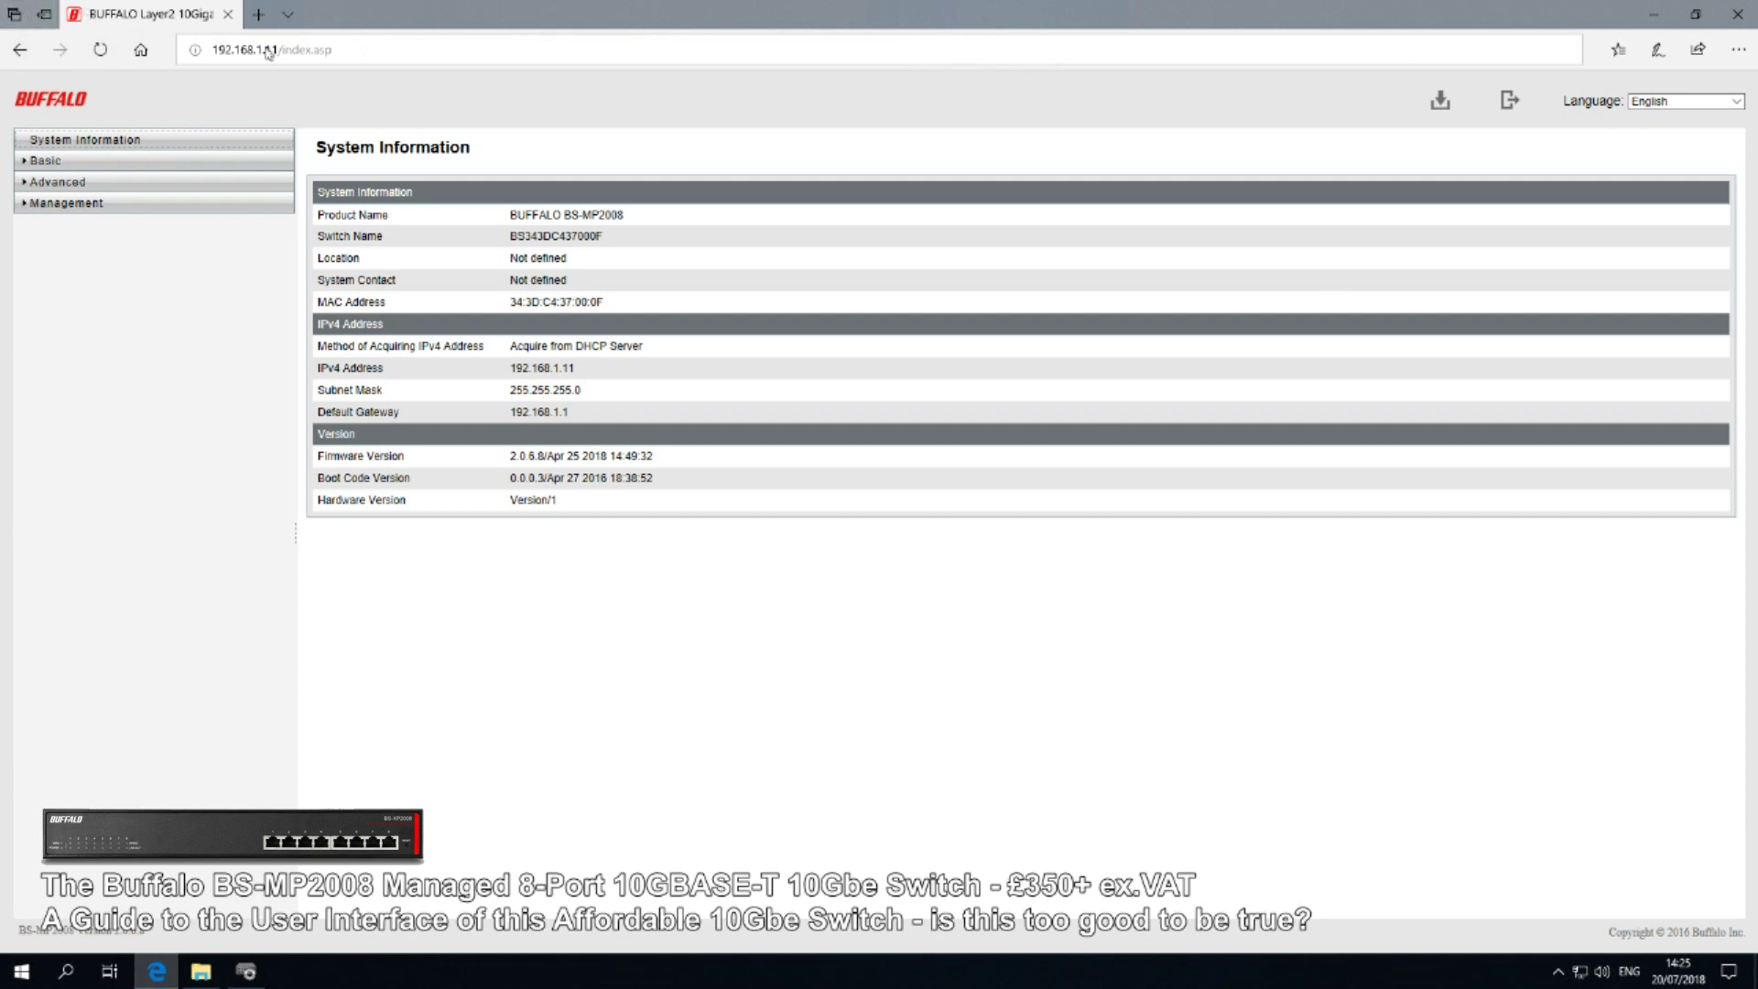
Open the Buffalo BS-MP2008 download page in a new tab, then return to the switch's admin tab
{"action": "left_click", "coordinate": [59, 143]}
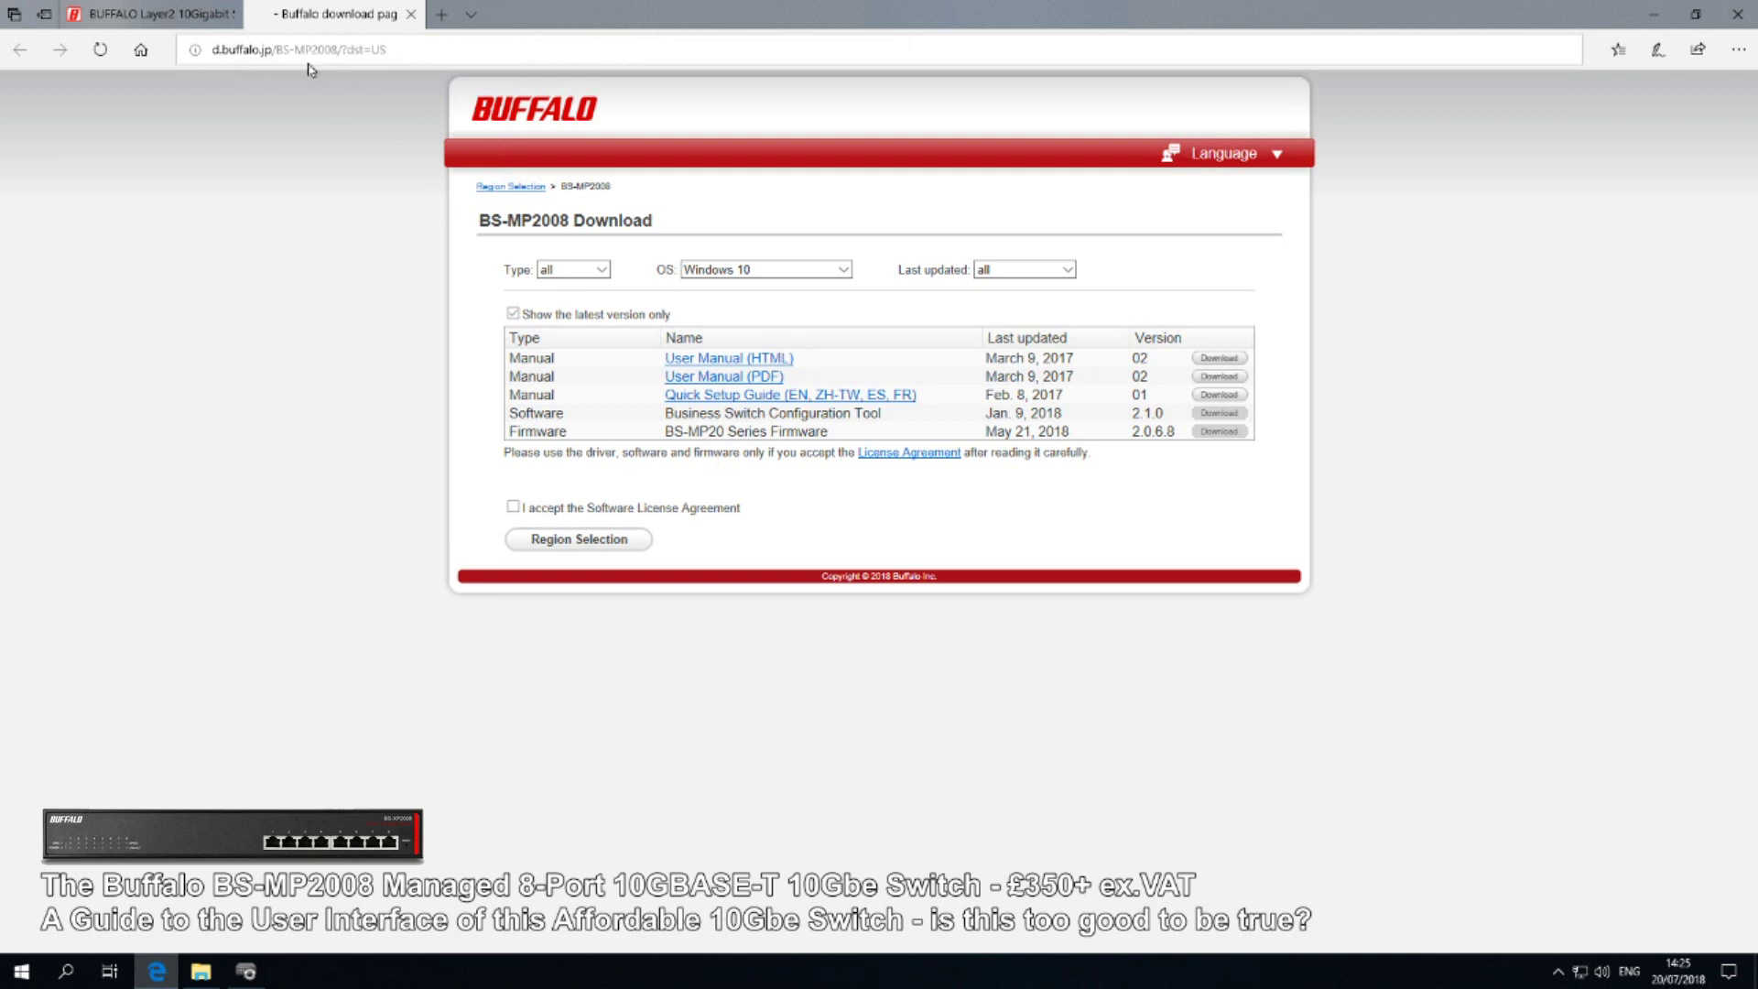
{"action": "left_click", "coordinate": [229, 14]}
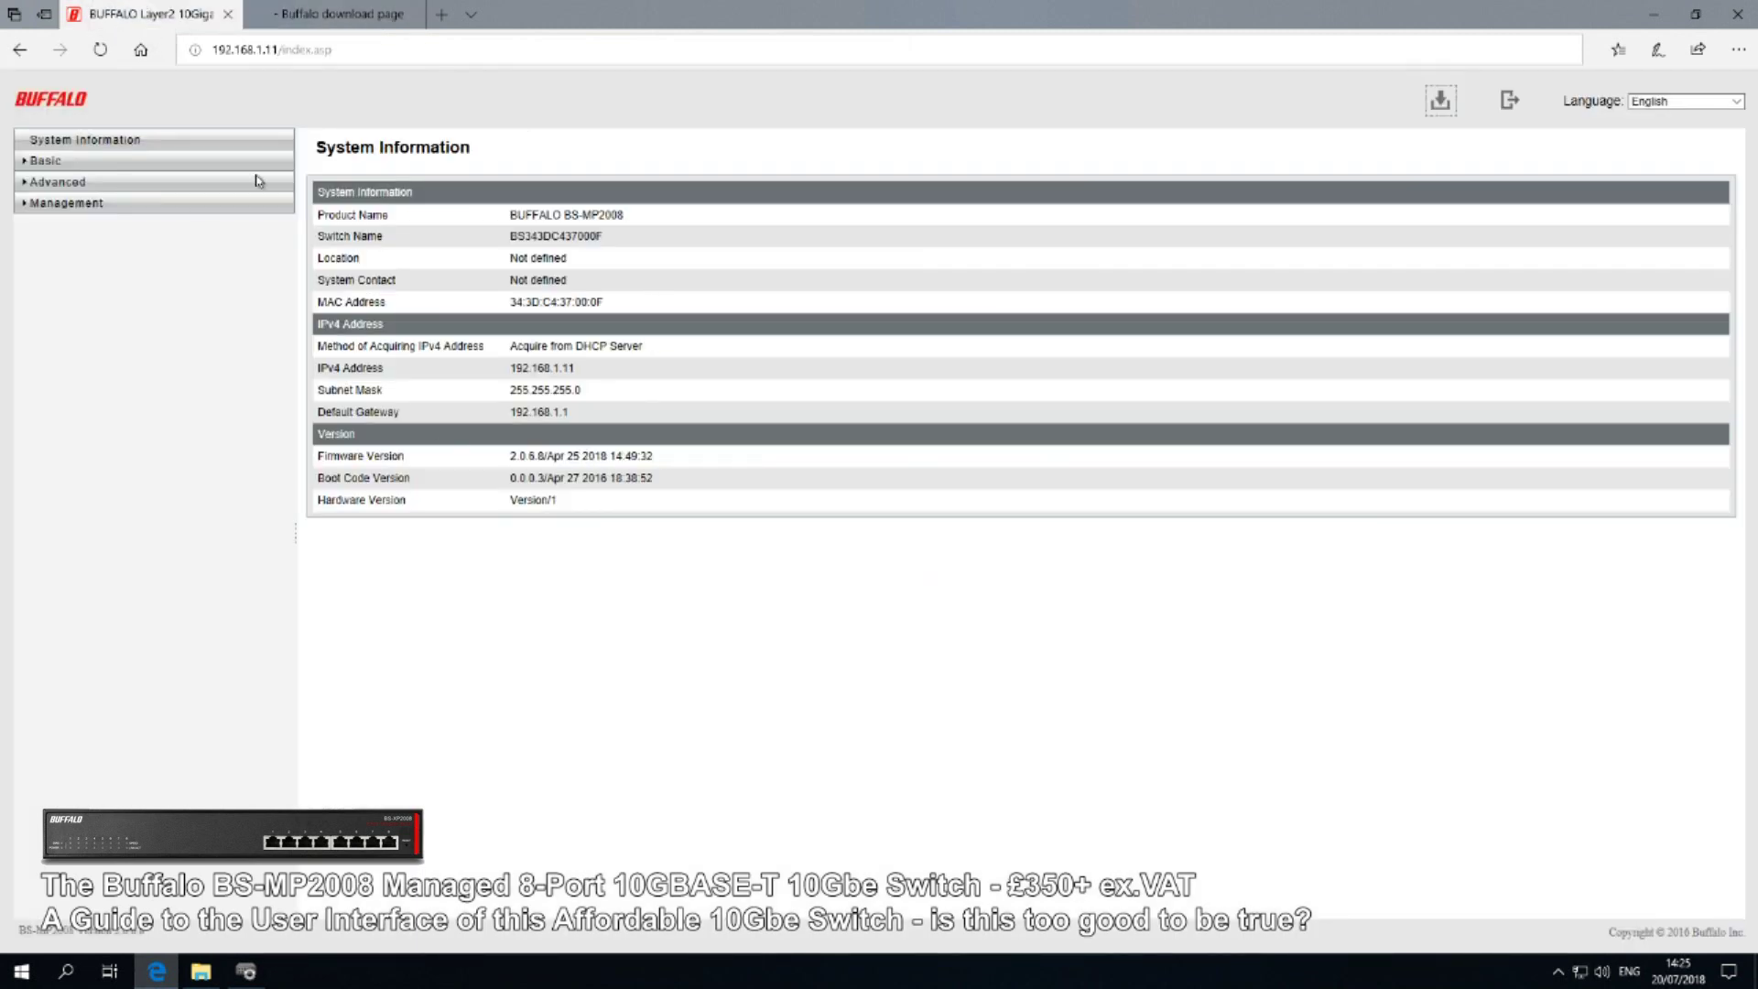
Set the switch's Location to Mars and Contact to Me, apply, then view System IP Settings
{"action": "left_click", "coordinate": [62, 159]}
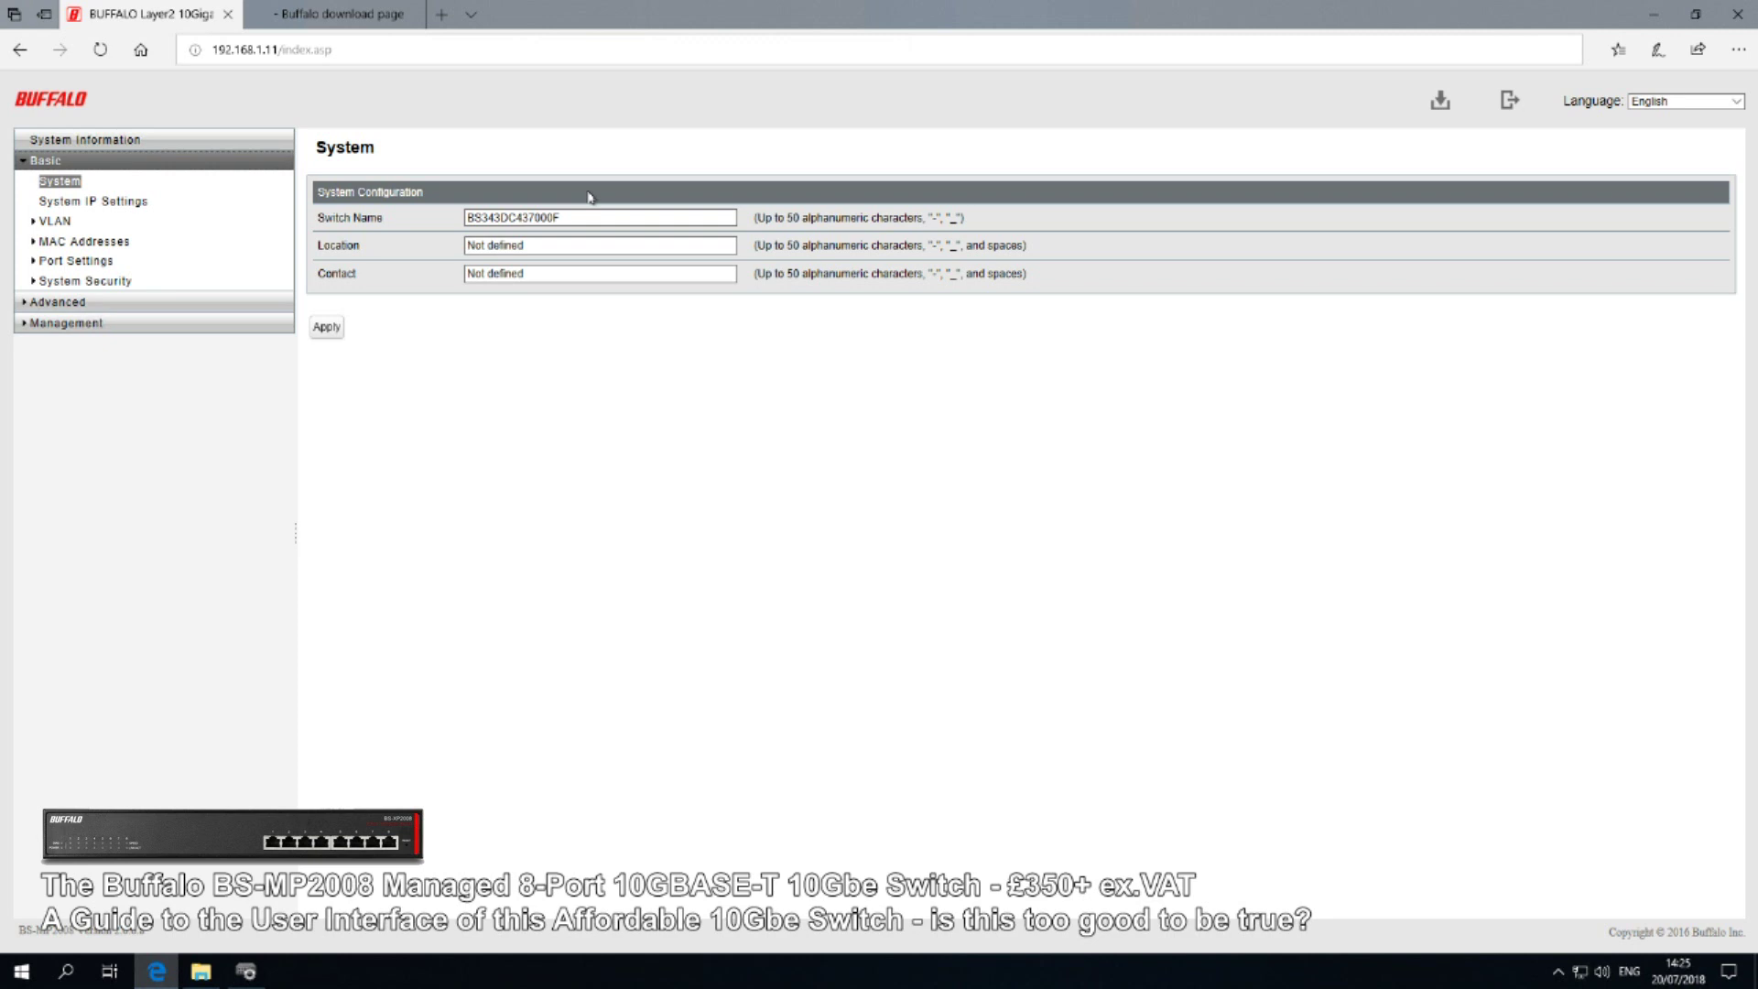
{"action": "left_click", "coordinate": [521, 245]}
{"action": "left_click_drag", "start_coordinate": [550, 245], "coordinate": [439, 249]}
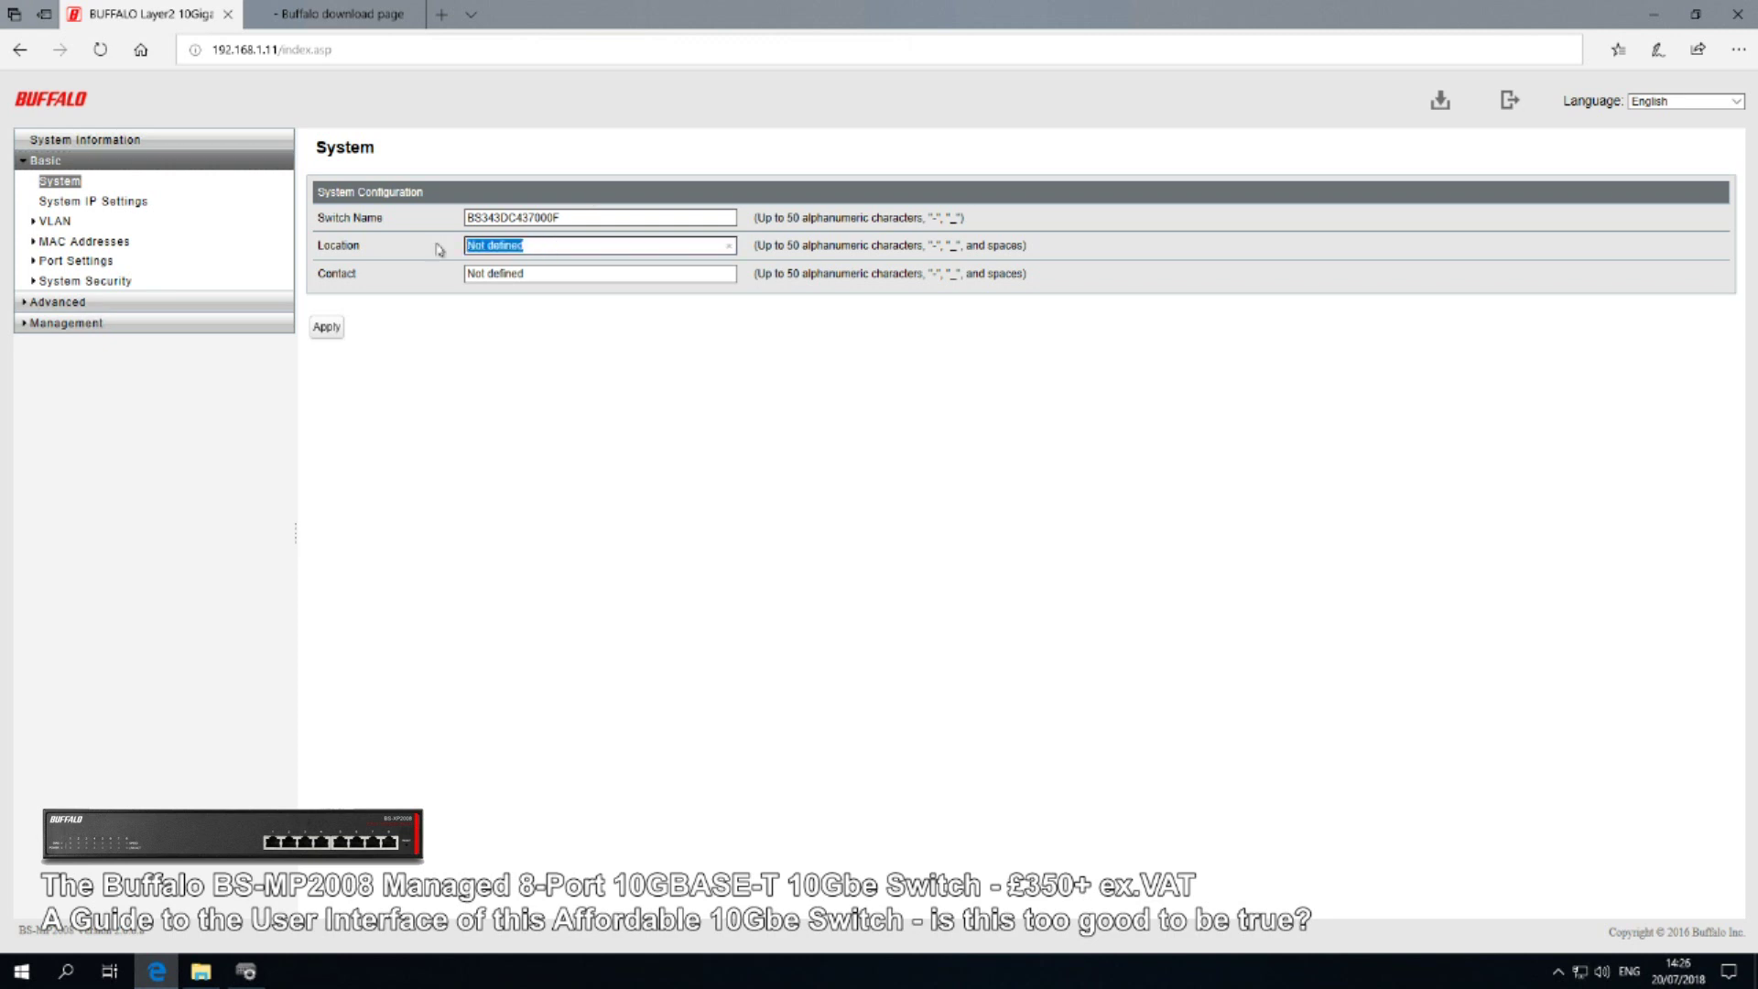
{"action": "type", "text": "MRS"}
{"action": "key", "text": "BackSpace"}
{"action": "key", "text": "BackSpace"}
{"action": "type", "text": "ars"}
{"action": "left_click", "coordinate": [537, 269]}
{"action": "left_click_drag", "start_coordinate": [552, 273], "coordinate": [436, 278]}
{"action": "type", "text": "Me"}
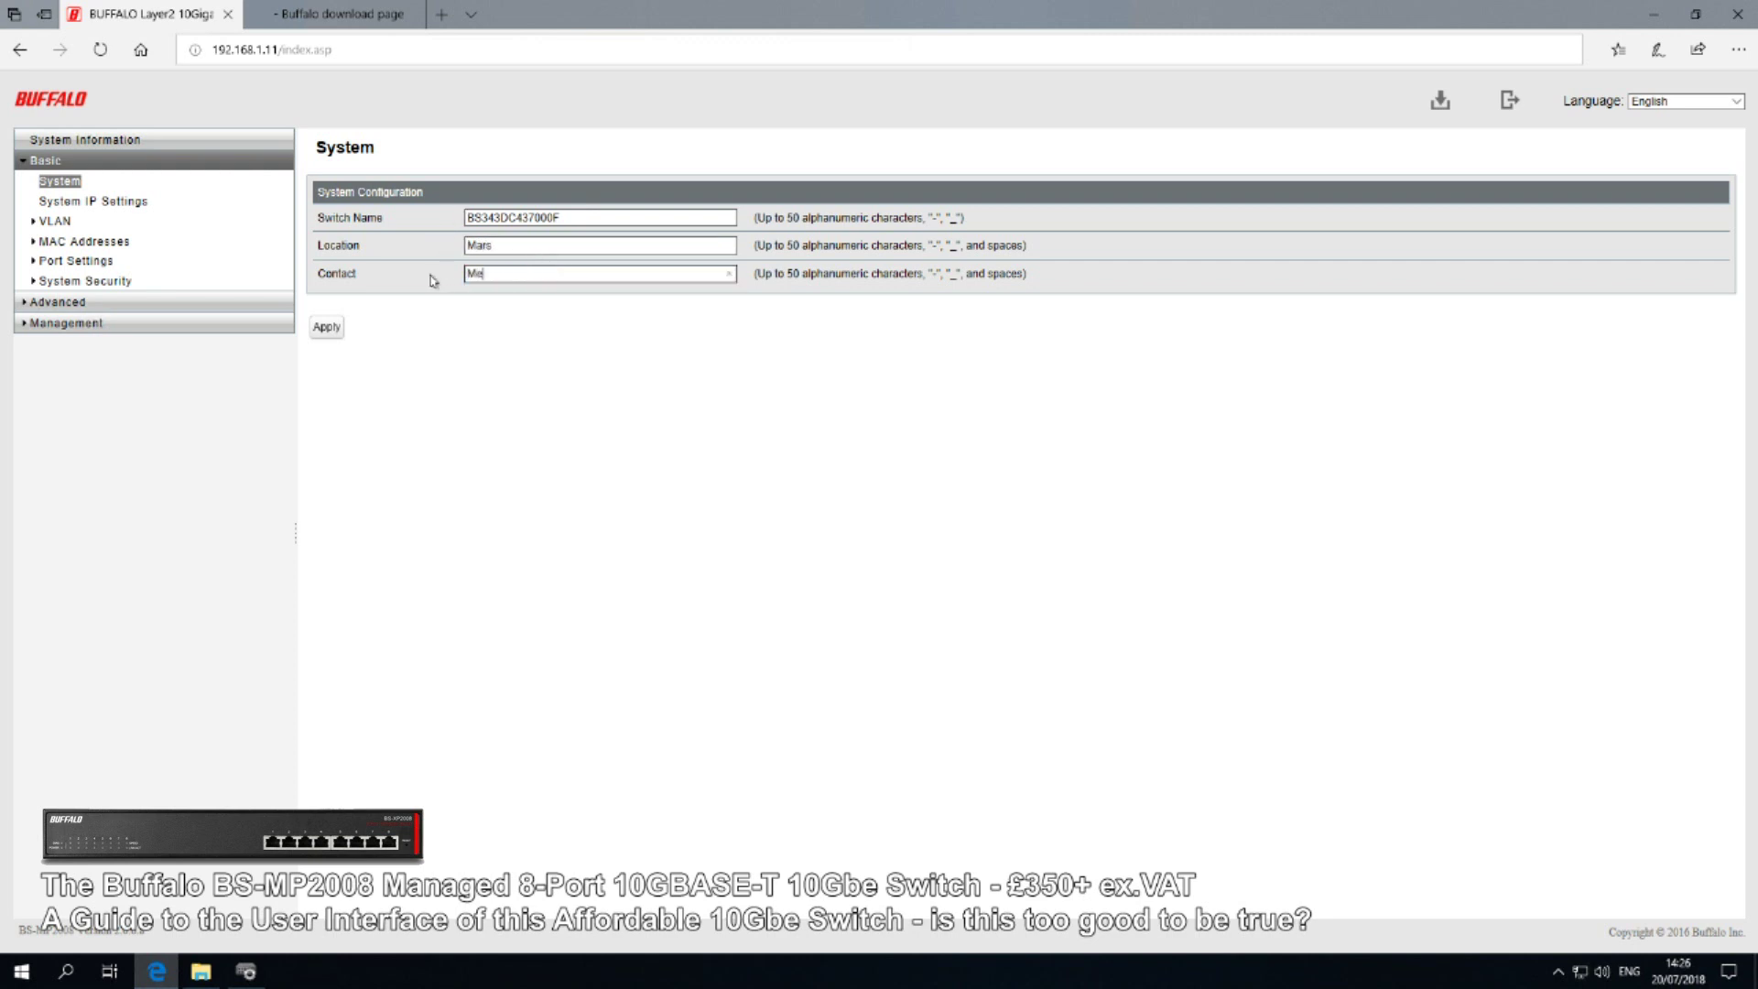
{"action": "left_click", "coordinate": [327, 327]}
{"action": "left_click", "coordinate": [98, 203]}
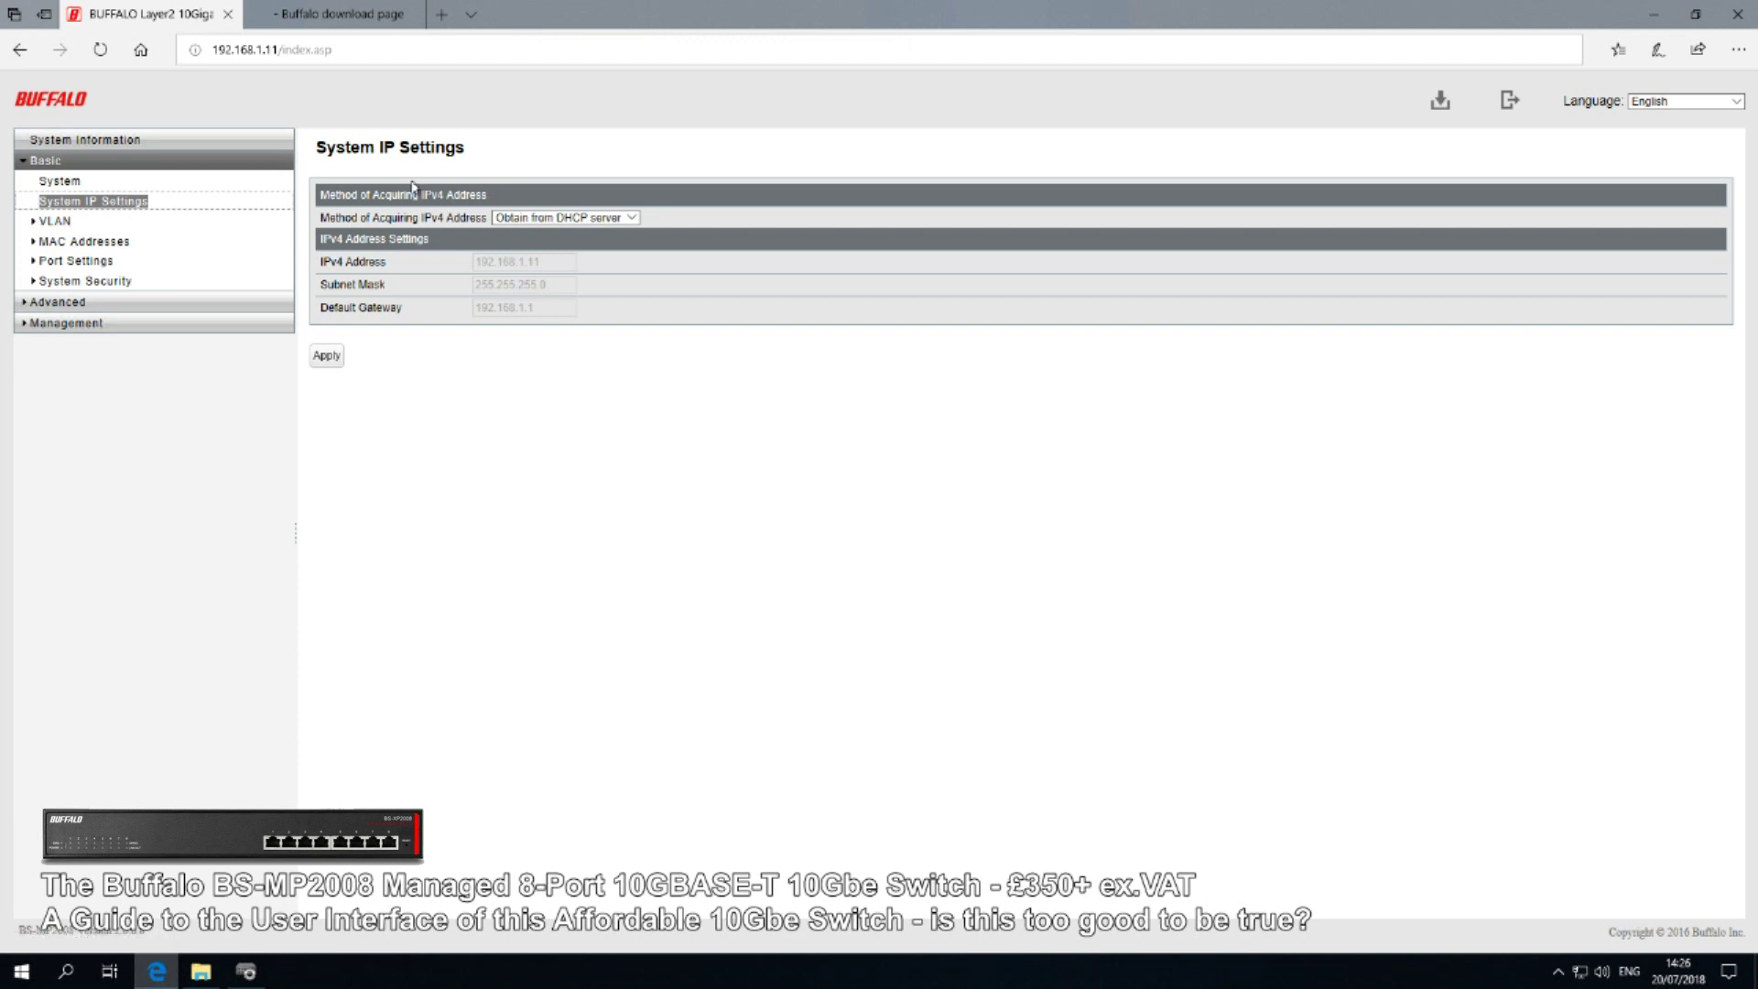
Browse VLAN Settings, VLAN Ports and Static MAC Filtering, ending on the port Status table
{"action": "left_click", "coordinate": [54, 222]}
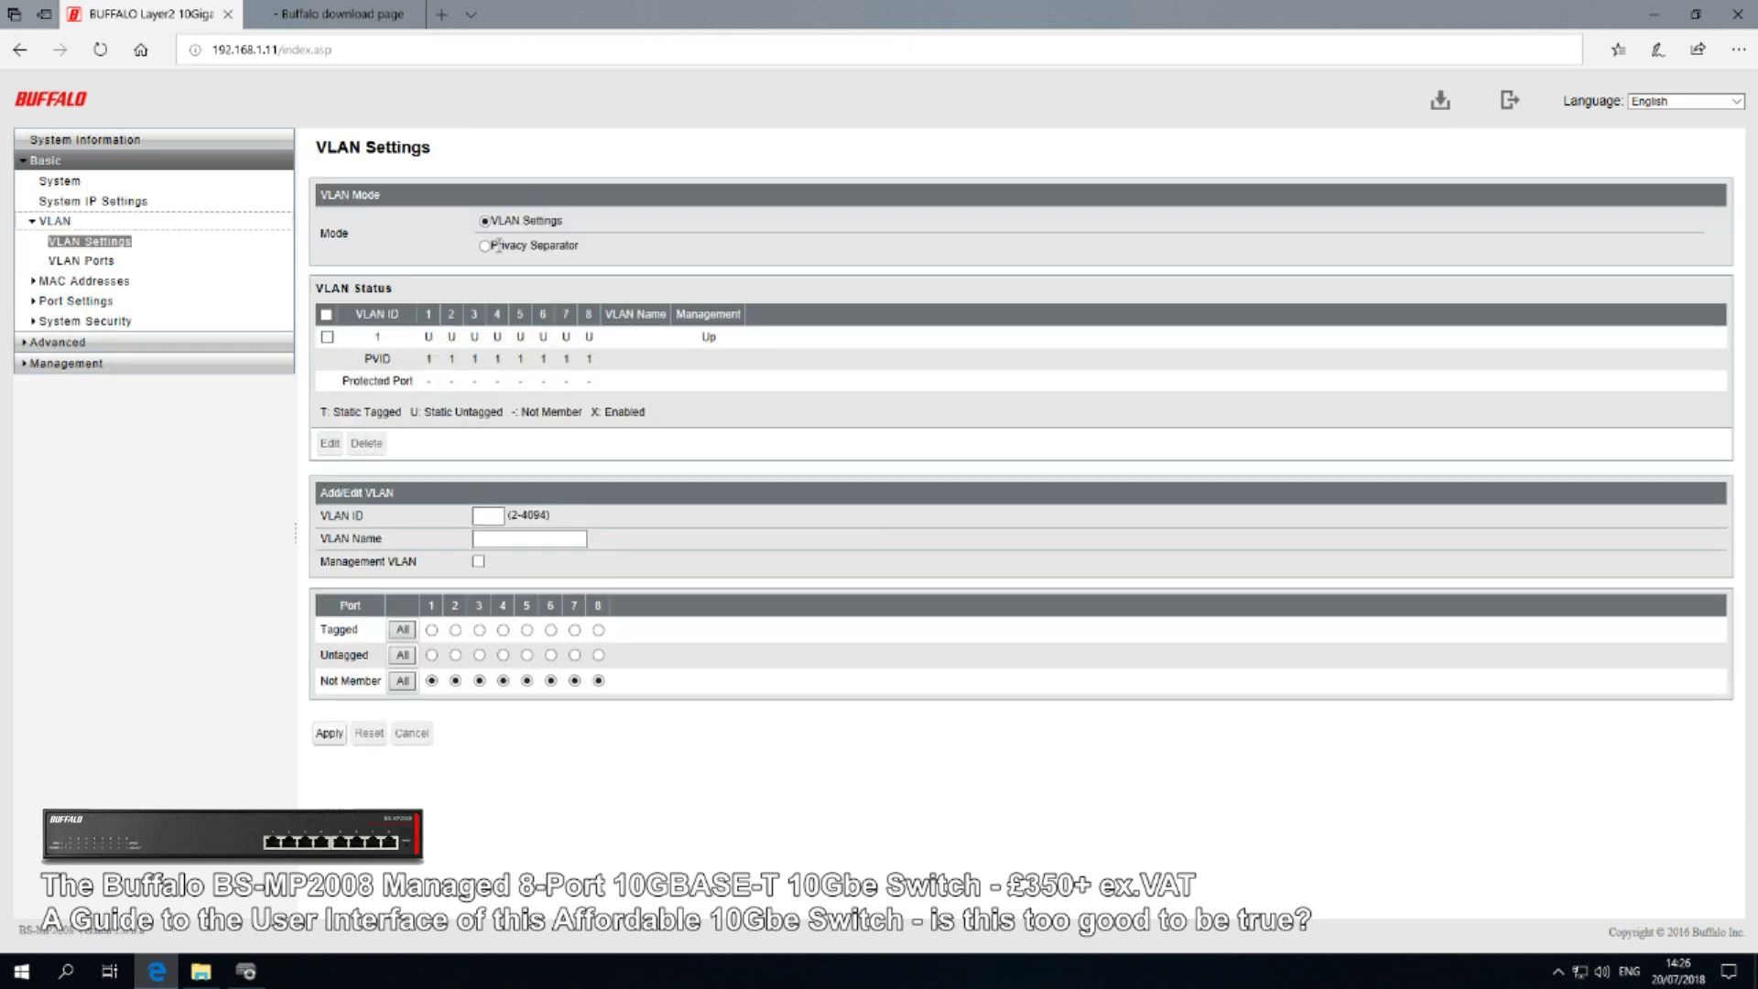
{"action": "left_click", "coordinate": [482, 542]}
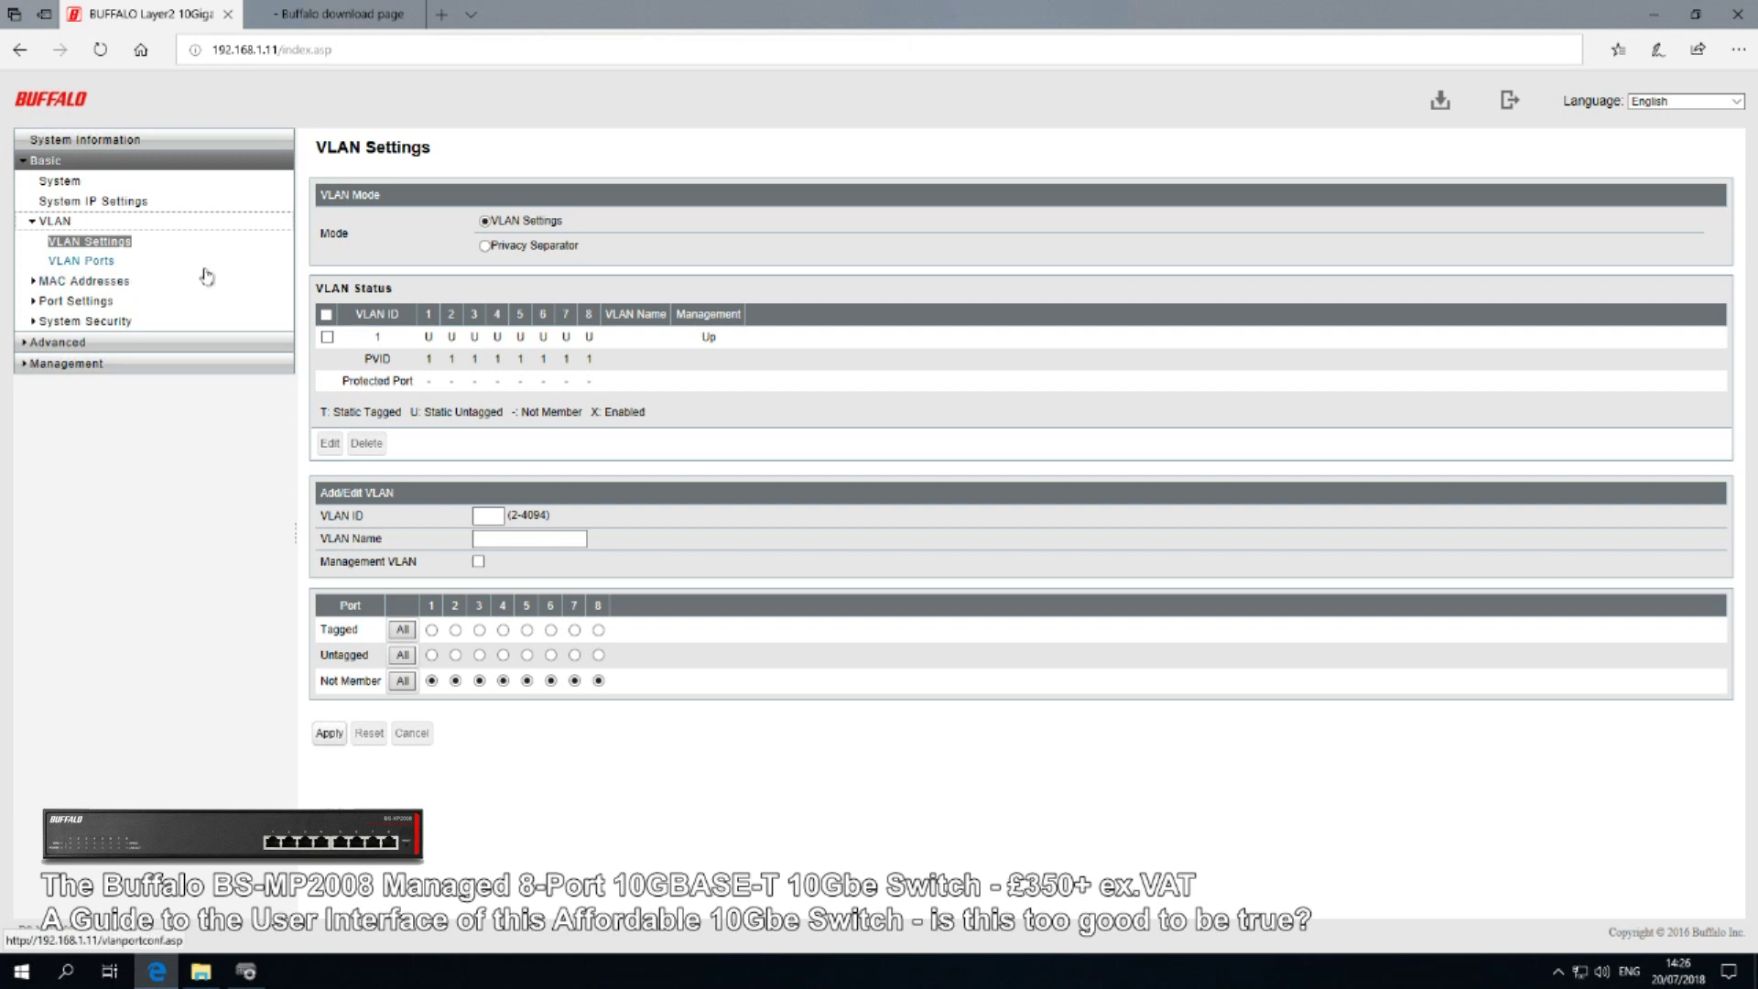
{"action": "left_click", "coordinate": [81, 260]}
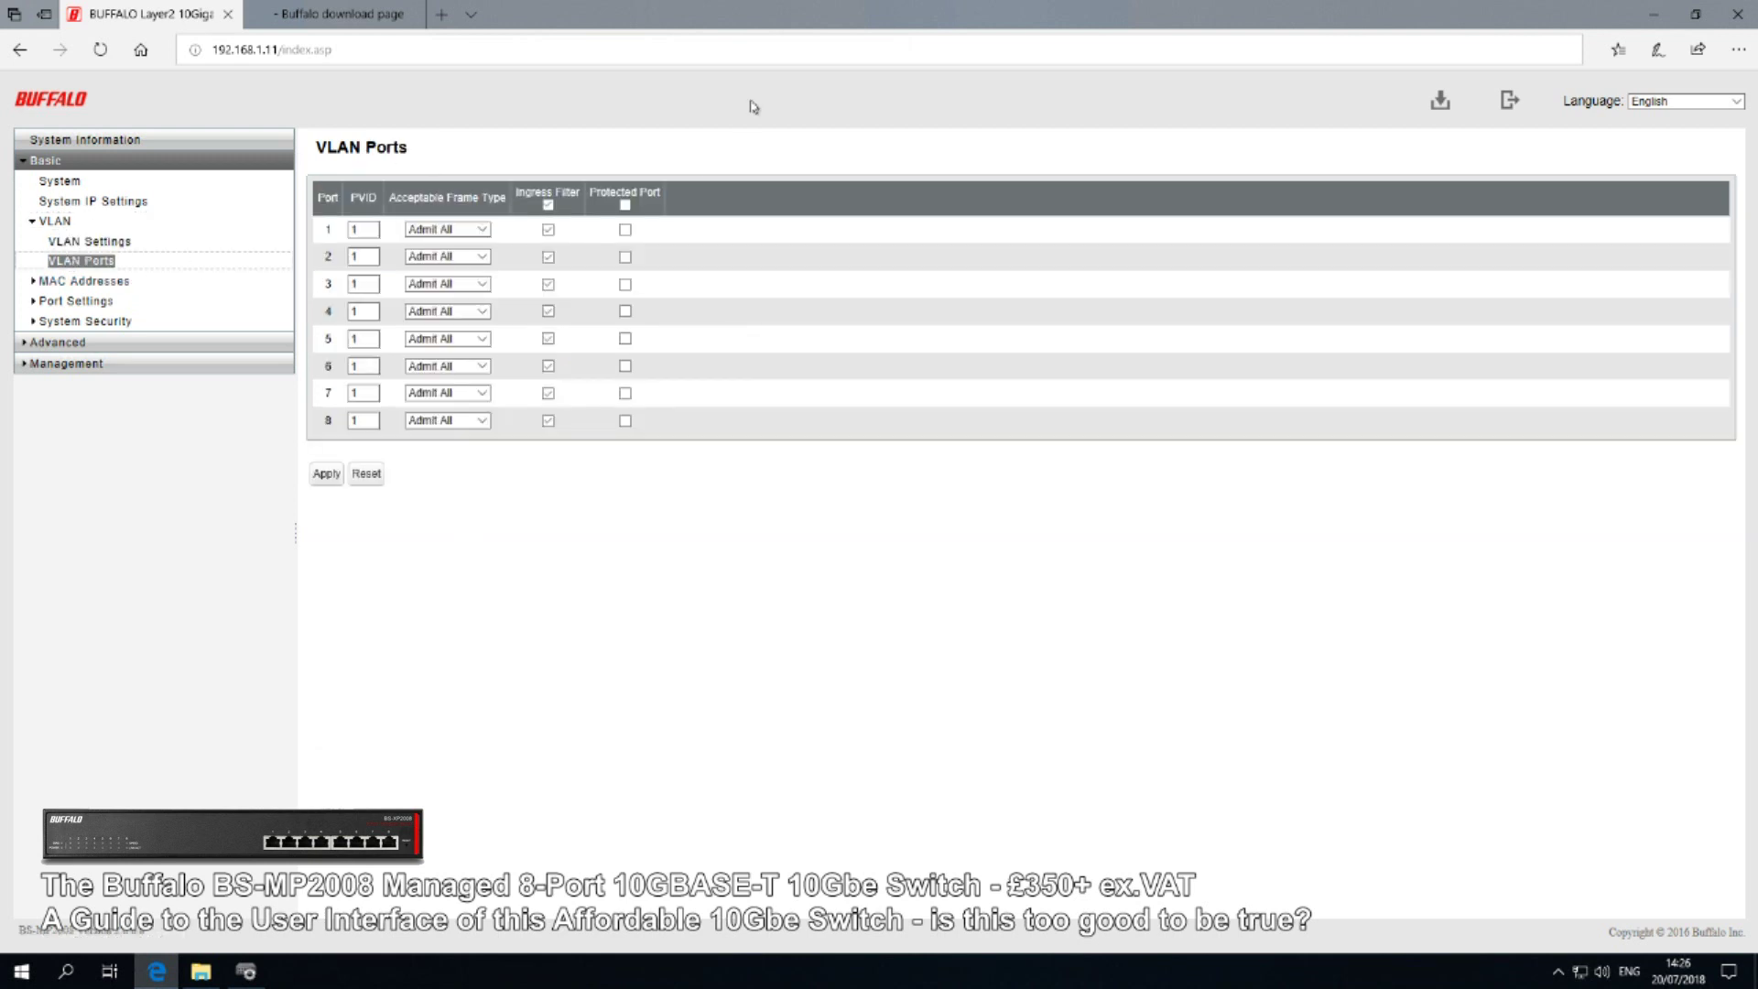
{"action": "left_click", "coordinate": [83, 280]}
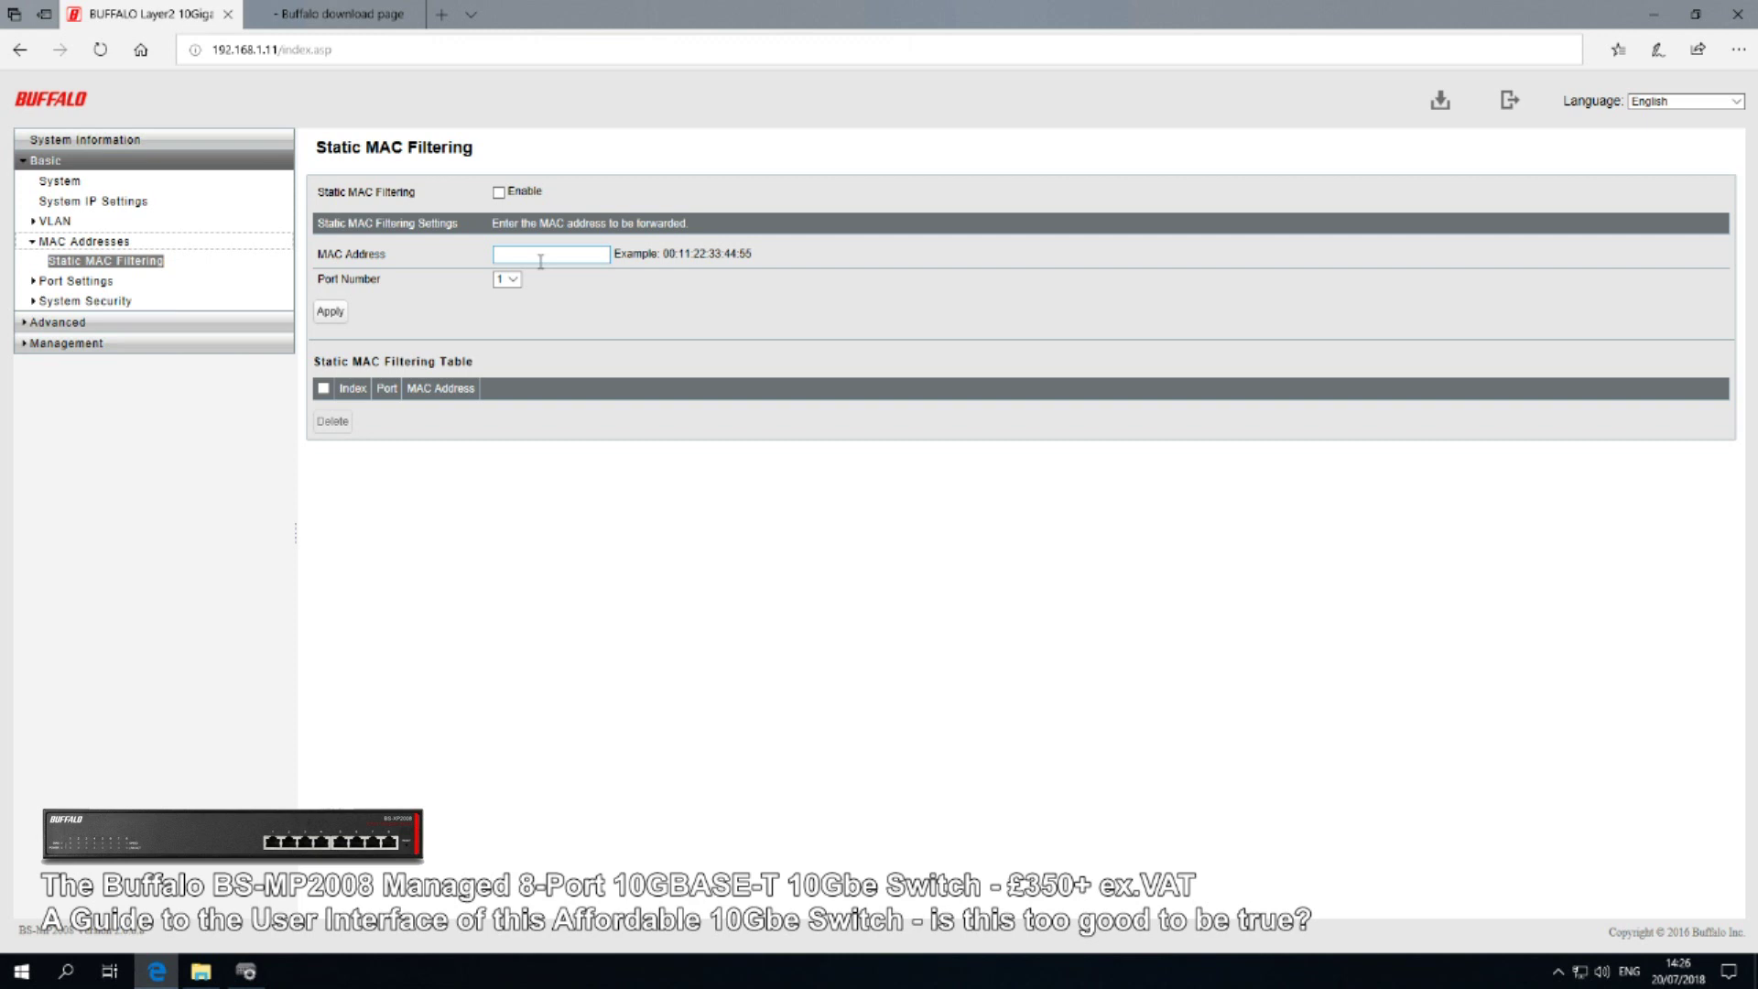
{"action": "left_click", "coordinate": [72, 281]}
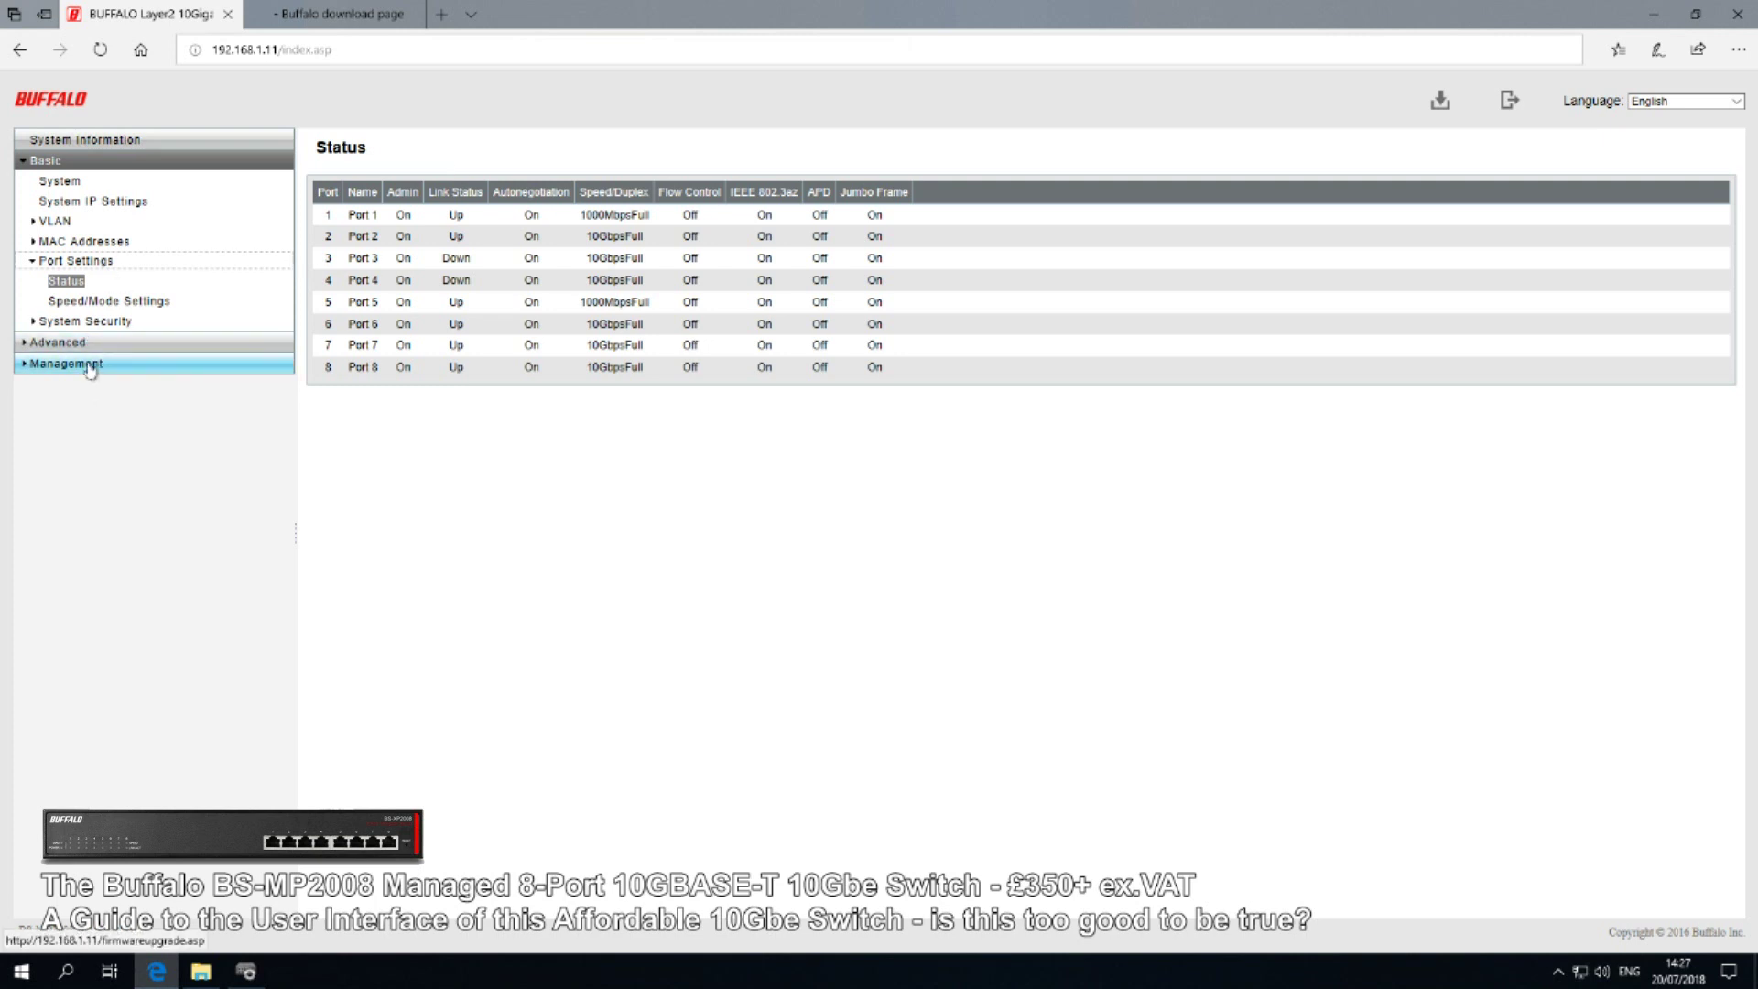
View Speed/Mode Settings and check Port 1's Mode options, leaving it on Autonegotiation
{"action": "left_click", "coordinate": [142, 301]}
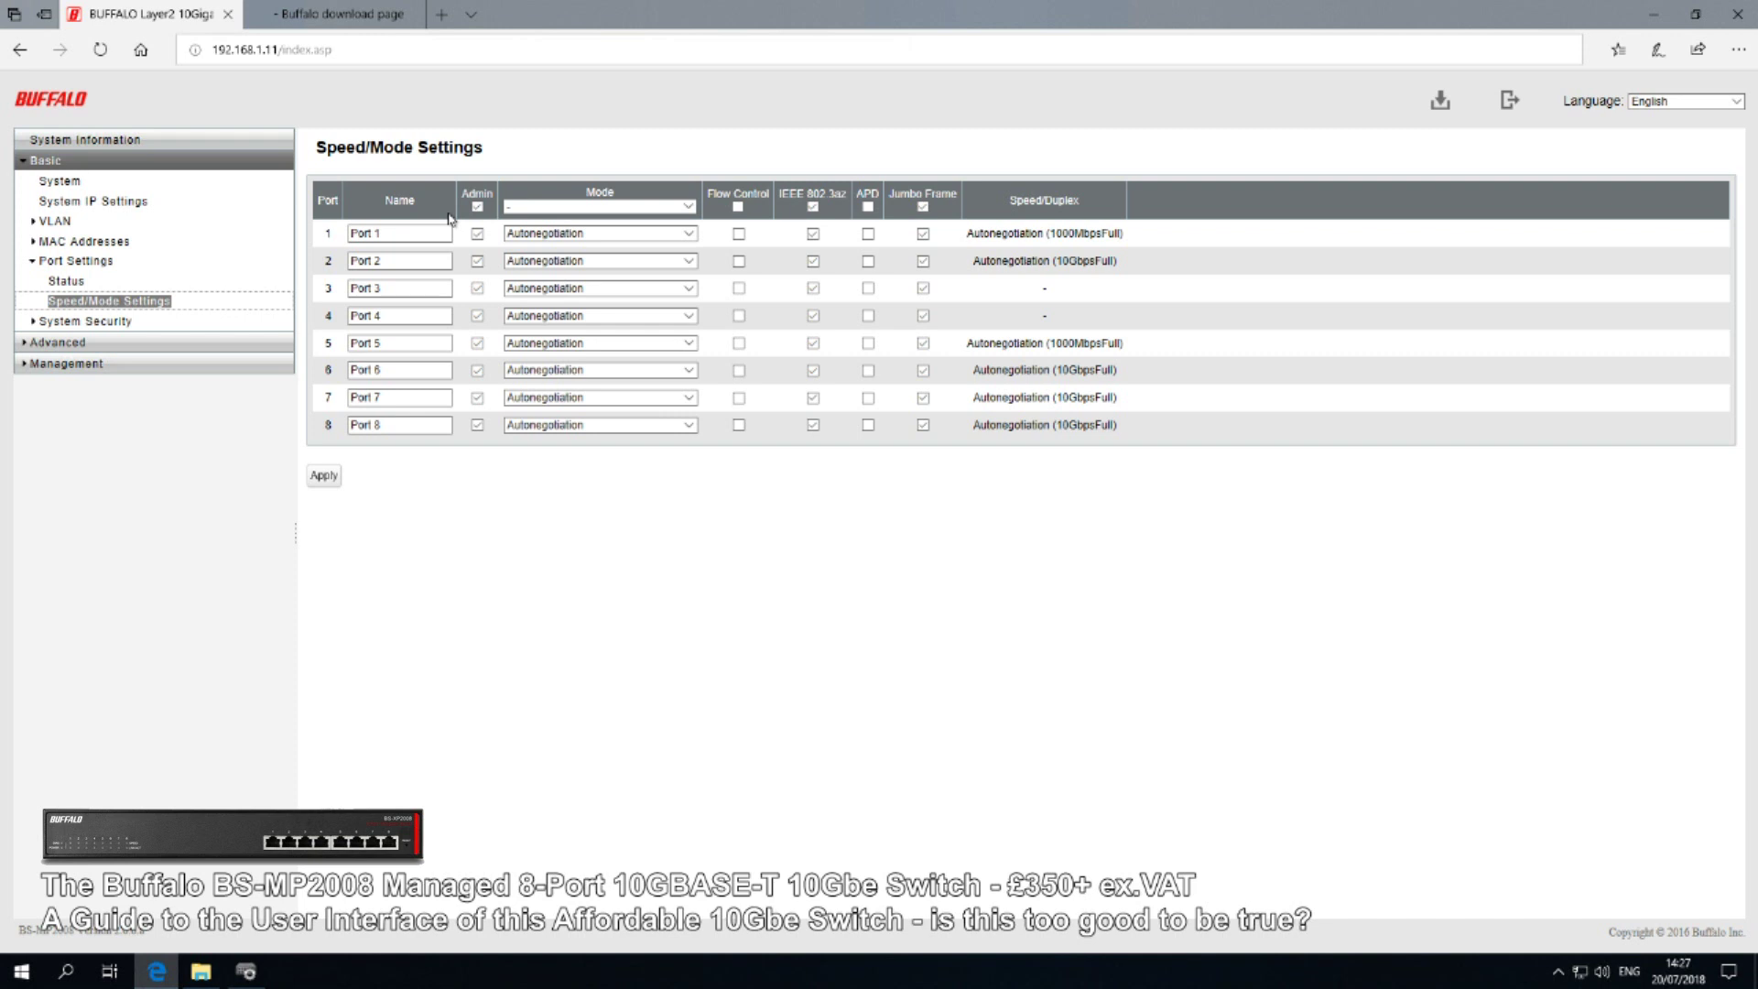
{"action": "left_click", "coordinate": [683, 236]}
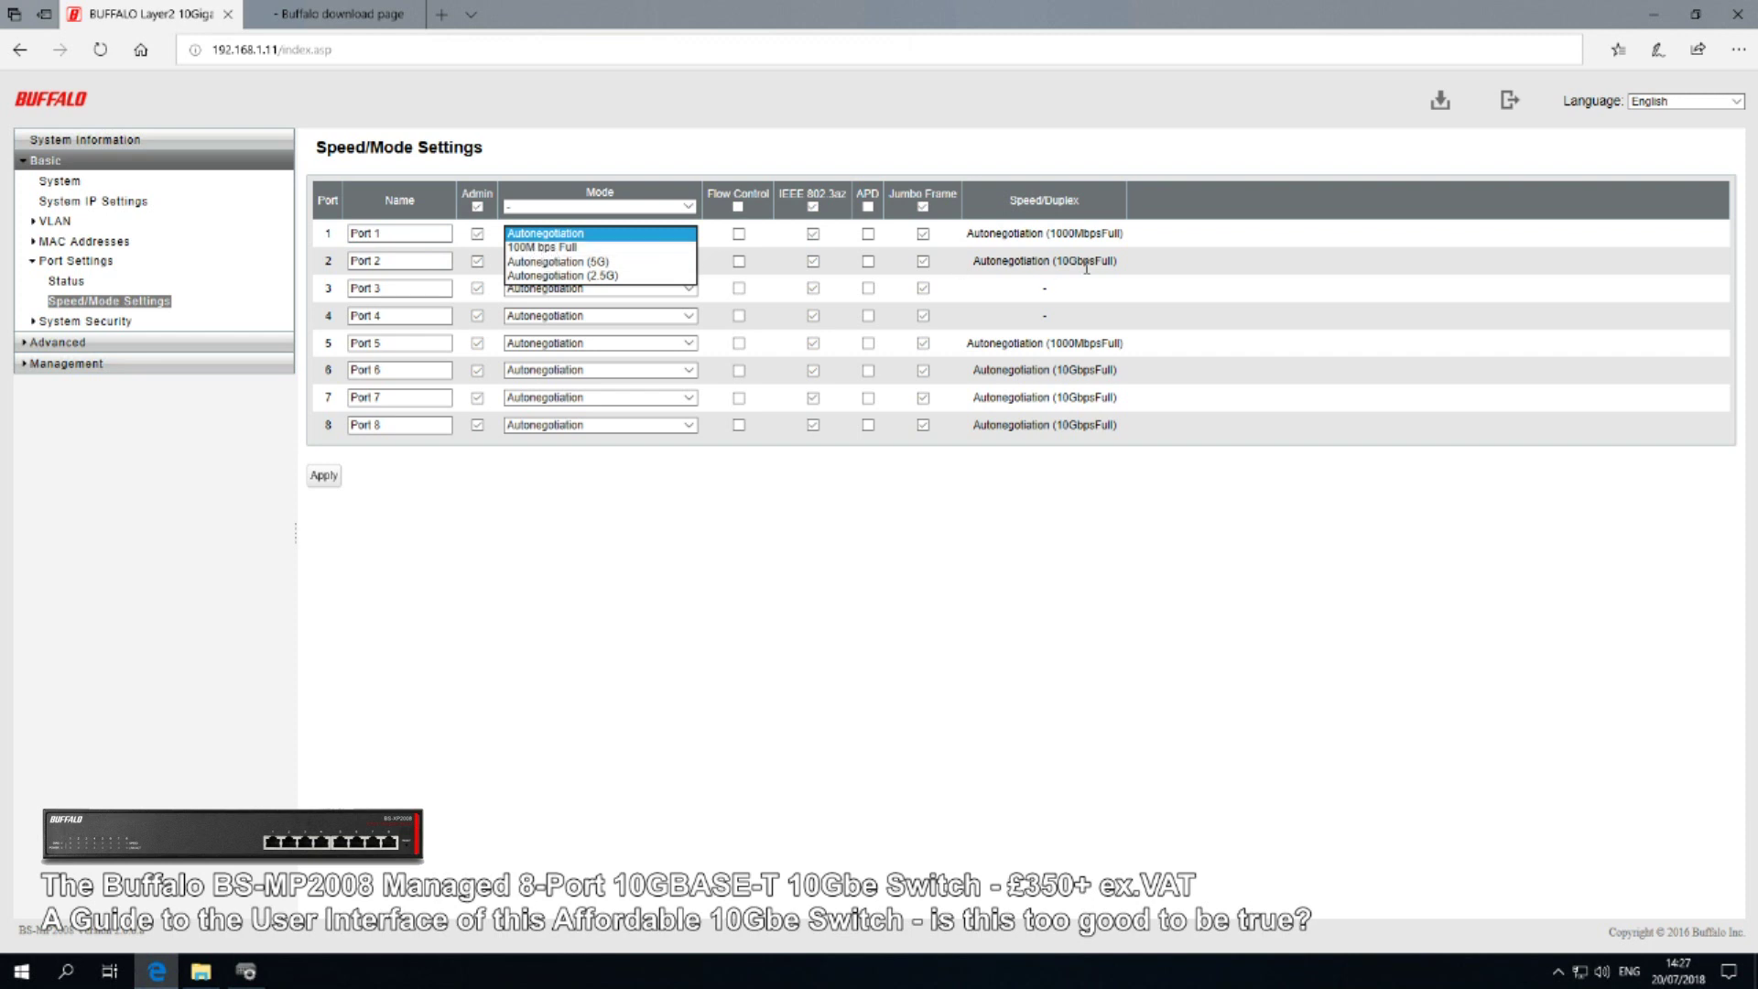
{"action": "left_click", "coordinate": [693, 233]}
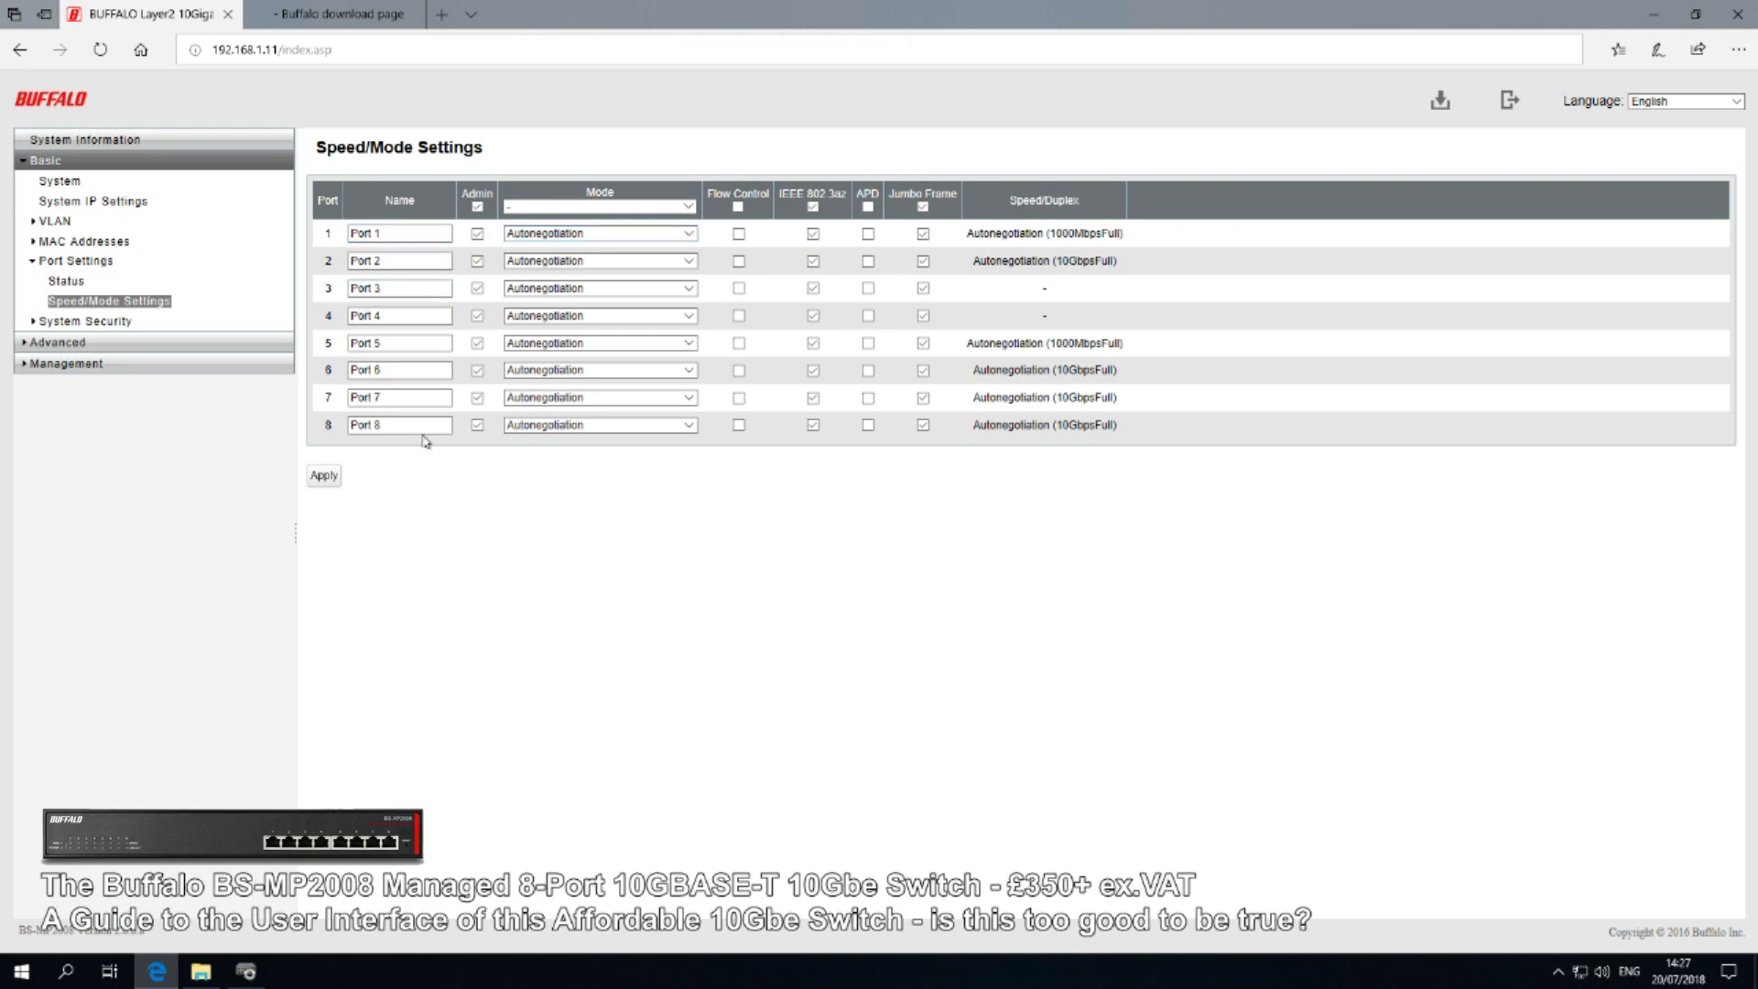
Look over the Administration Account page, then view Advanced QoS Settings and QoS Mapping
{"action": "left_click", "coordinate": [100, 321]}
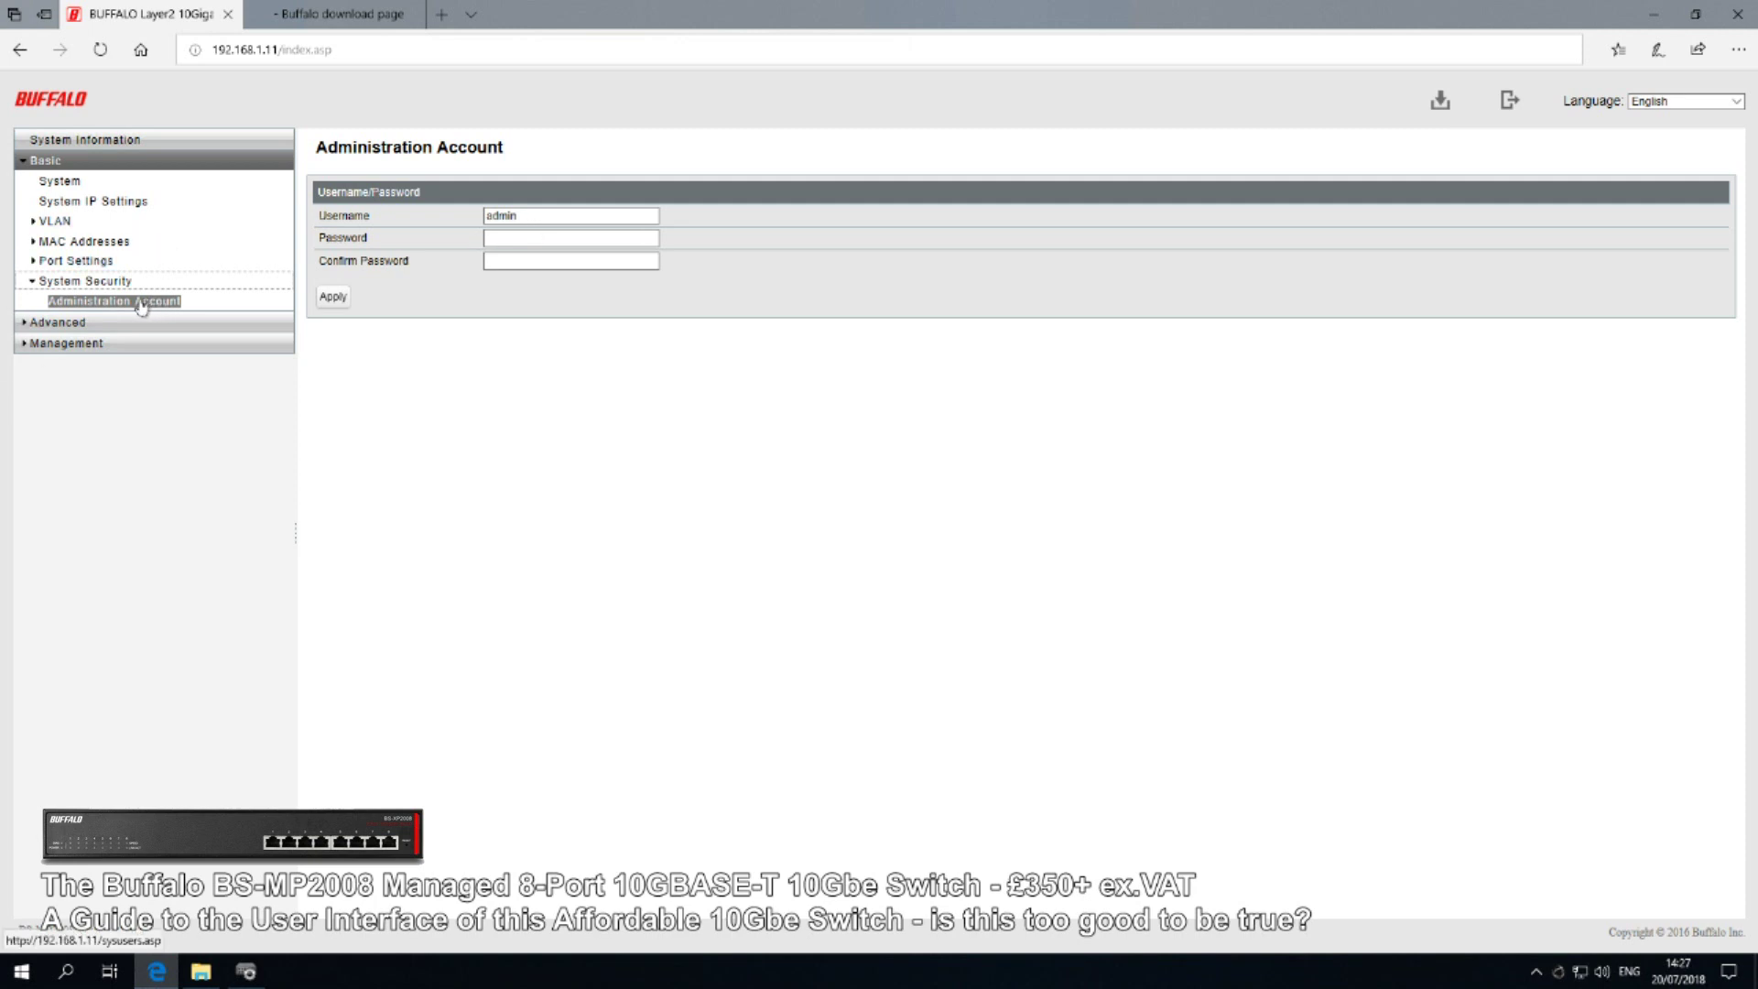
{"action": "left_click", "coordinate": [536, 221]}
{"action": "left_click", "coordinate": [57, 323]}
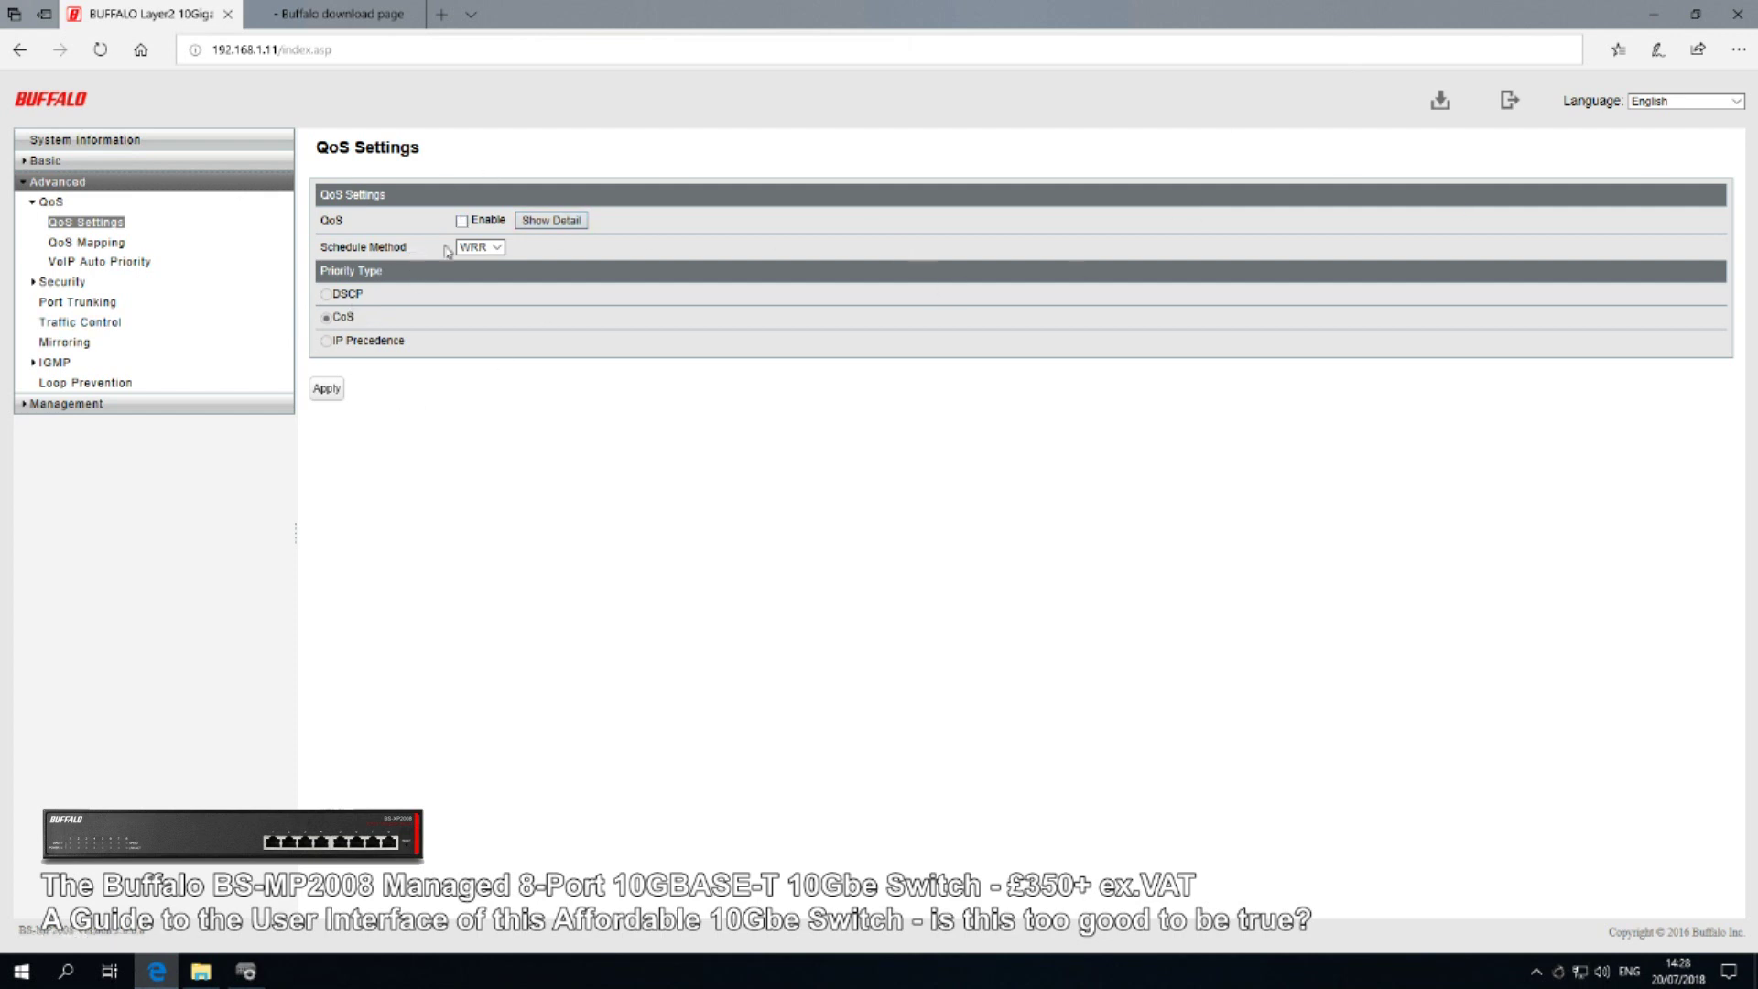
{"action": "left_click", "coordinate": [80, 244]}
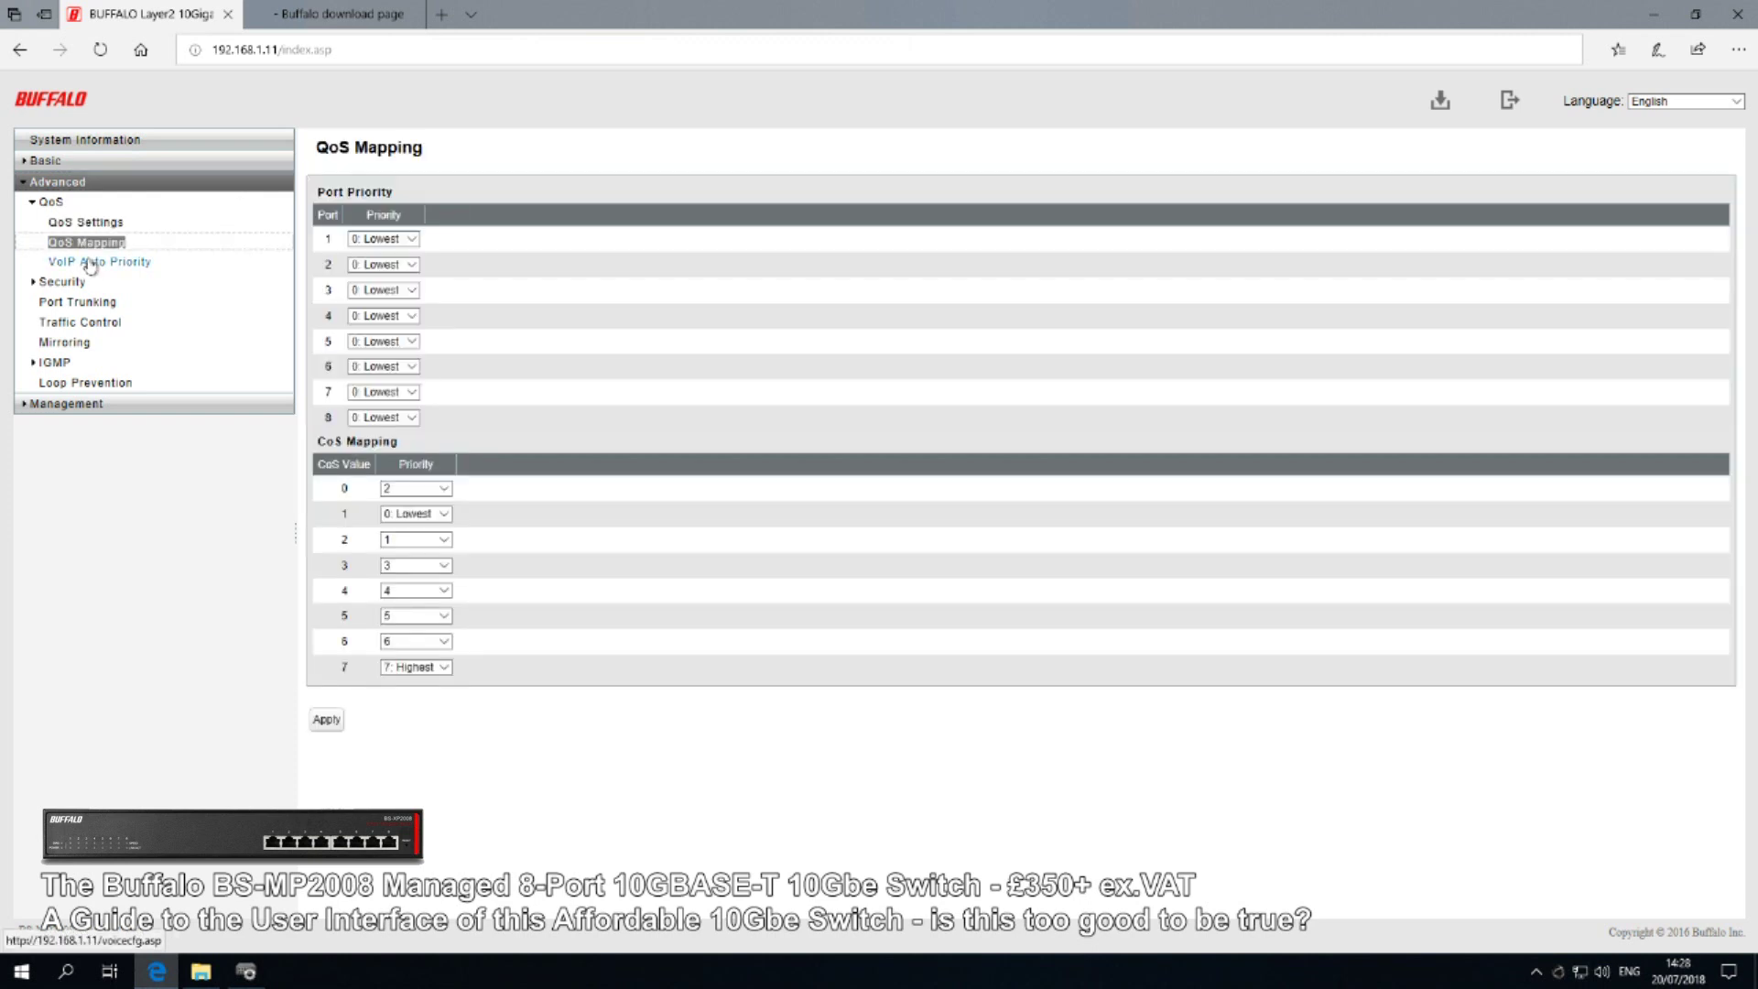
View VoIP Auto Priority and QoS Mapping, then the Security Auto DoS Configuration page
{"action": "left_click", "coordinate": [91, 263]}
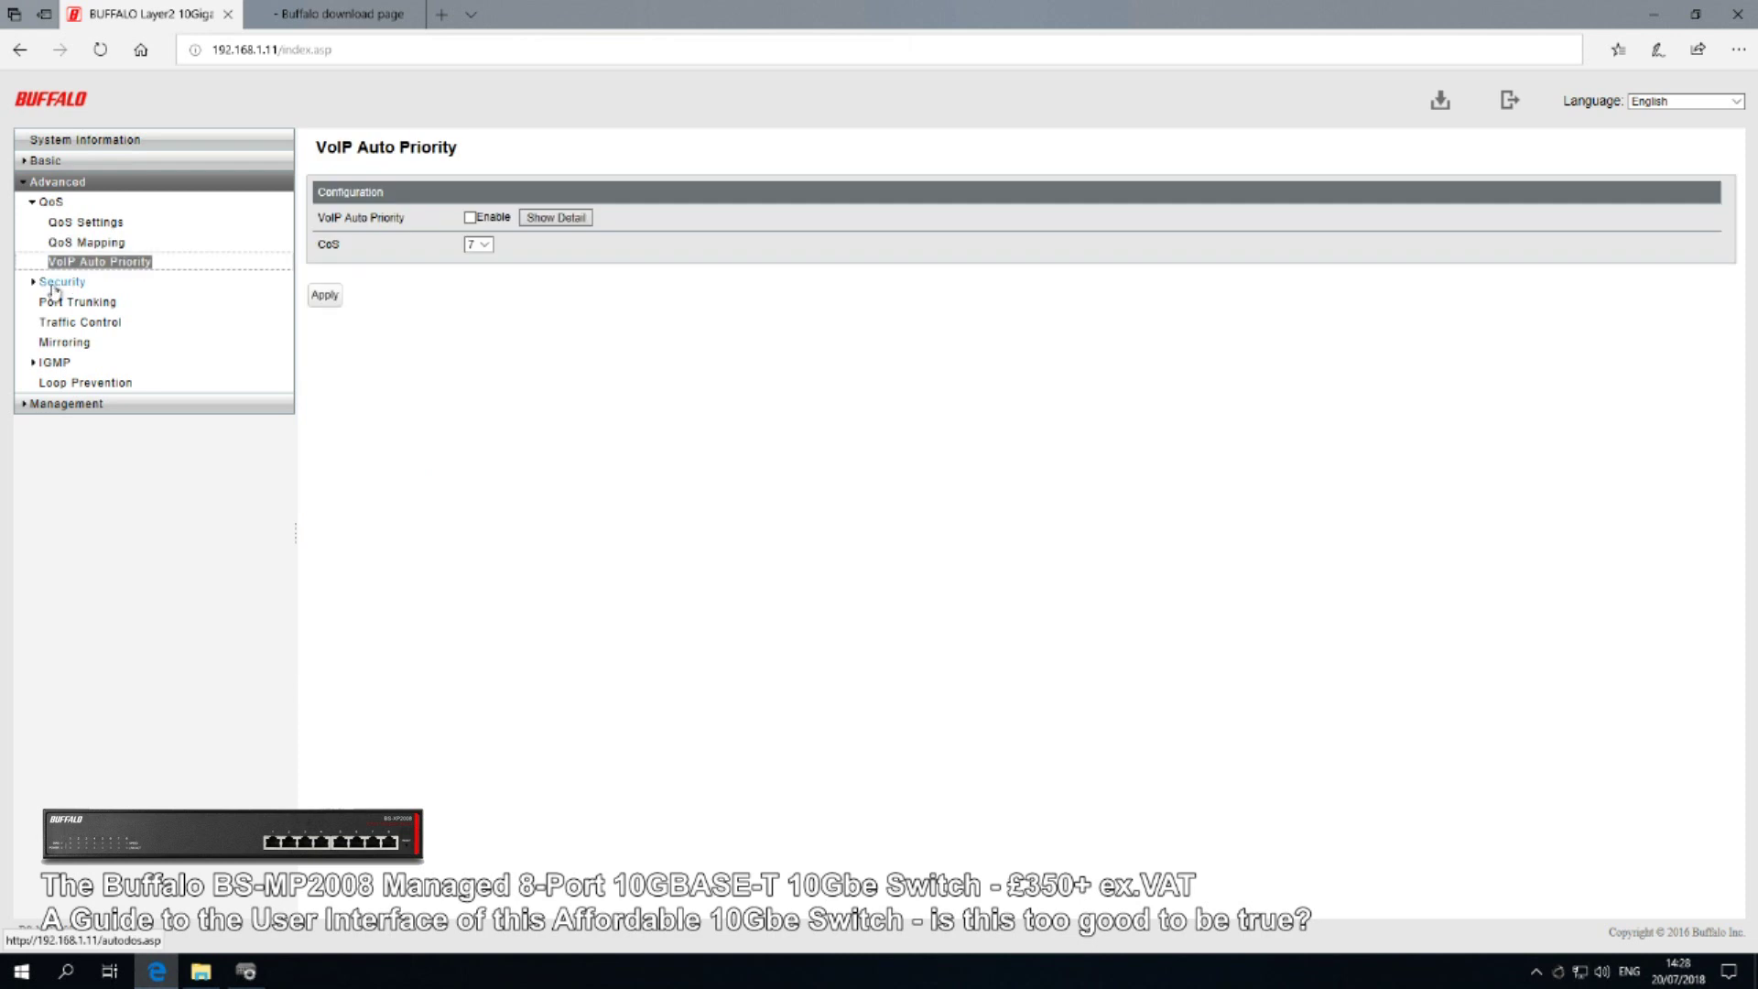
{"action": "left_click", "coordinate": [87, 243]}
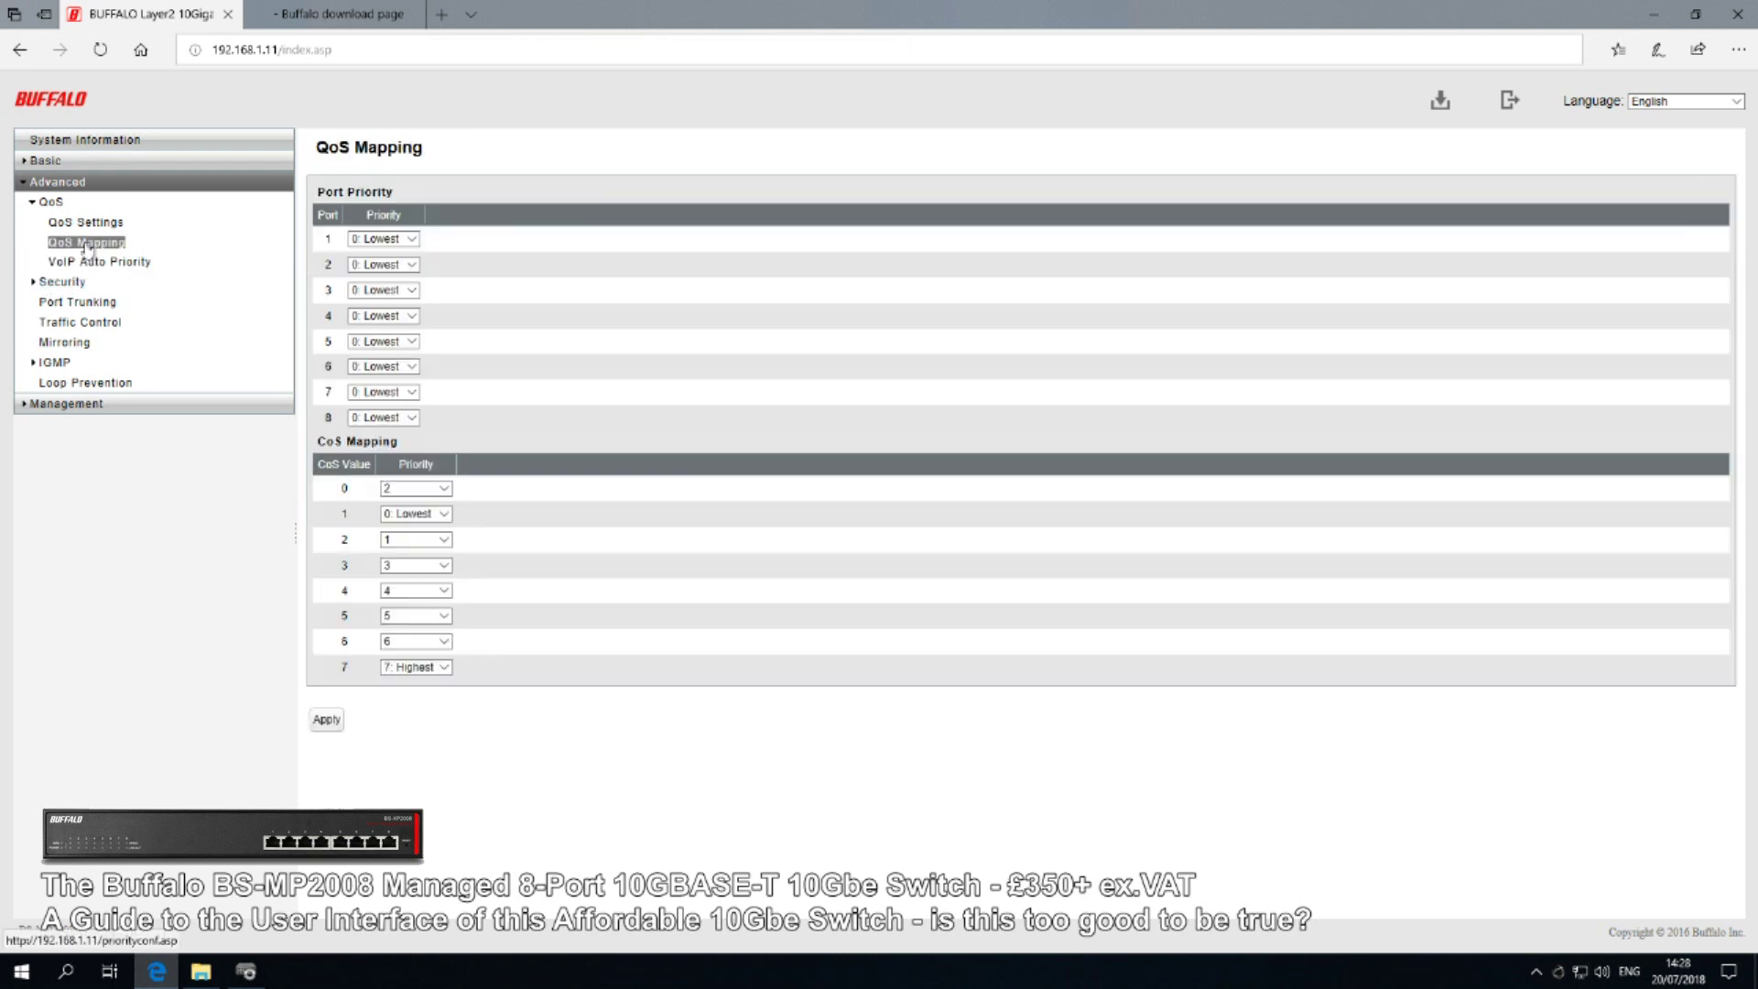
{"action": "left_click", "coordinate": [57, 282]}
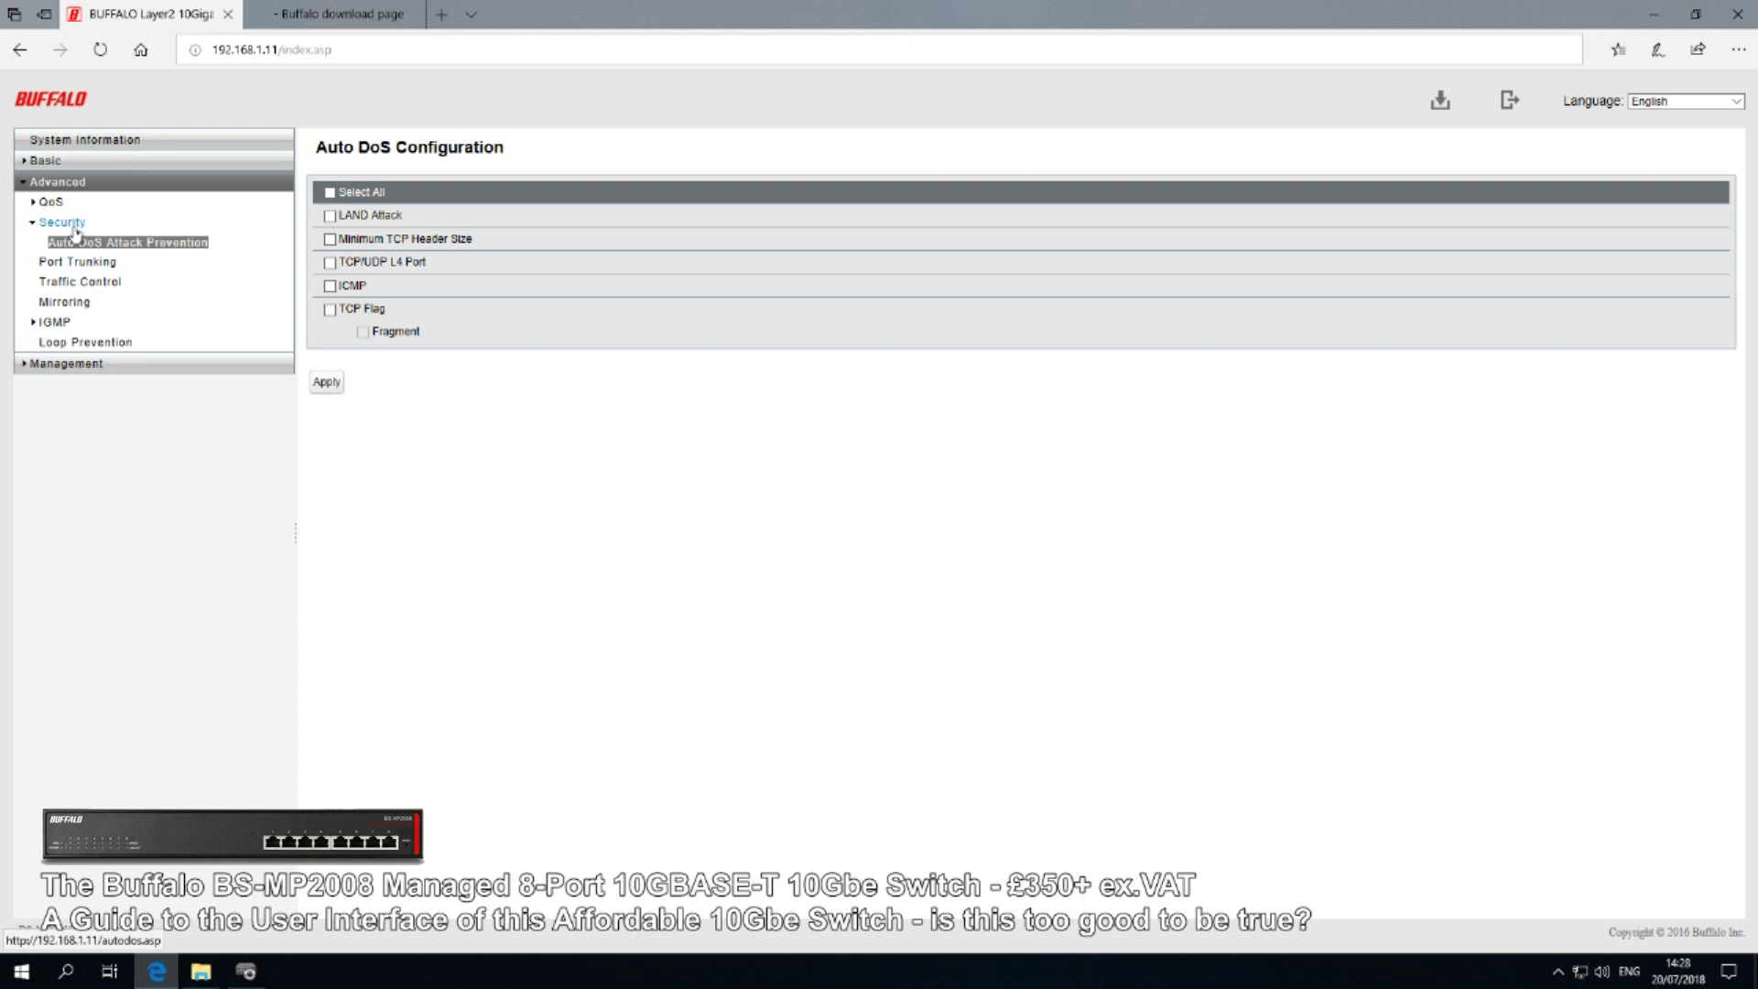
{"action": "left_click", "coordinate": [76, 229]}
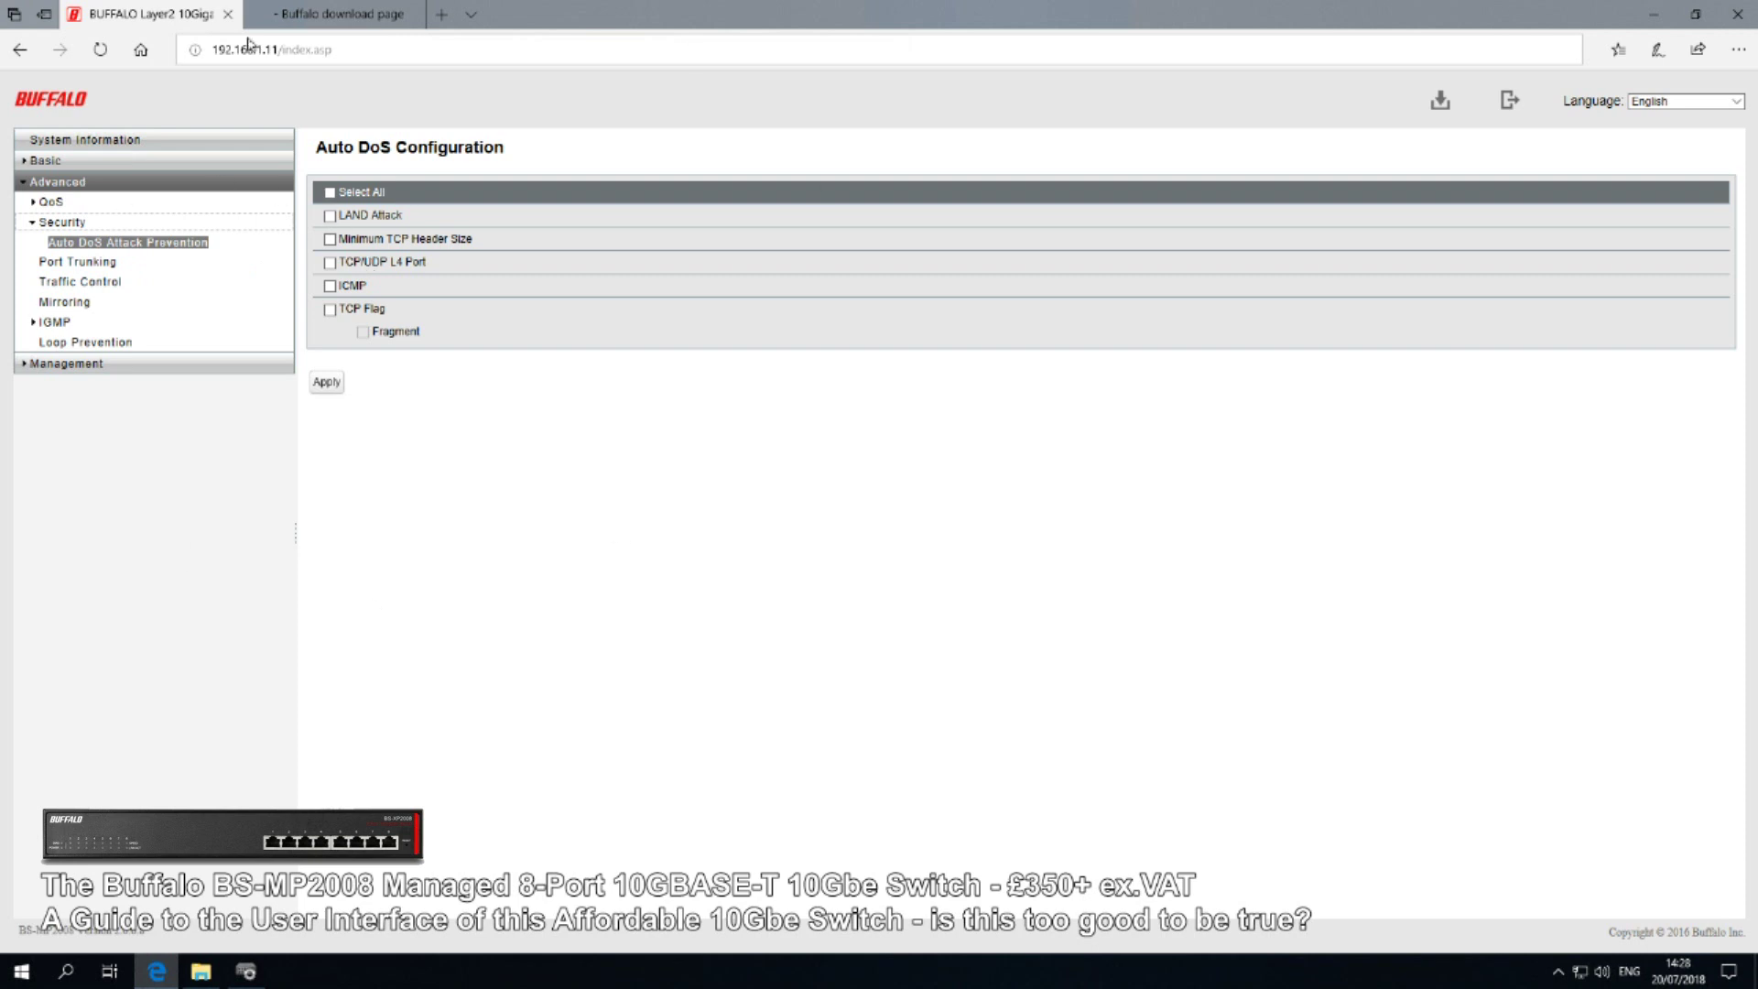
In Port Trunking, tick ports 1, 2 and 3 as trunk members, then view Traffic Control
{"action": "left_click", "coordinate": [81, 263]}
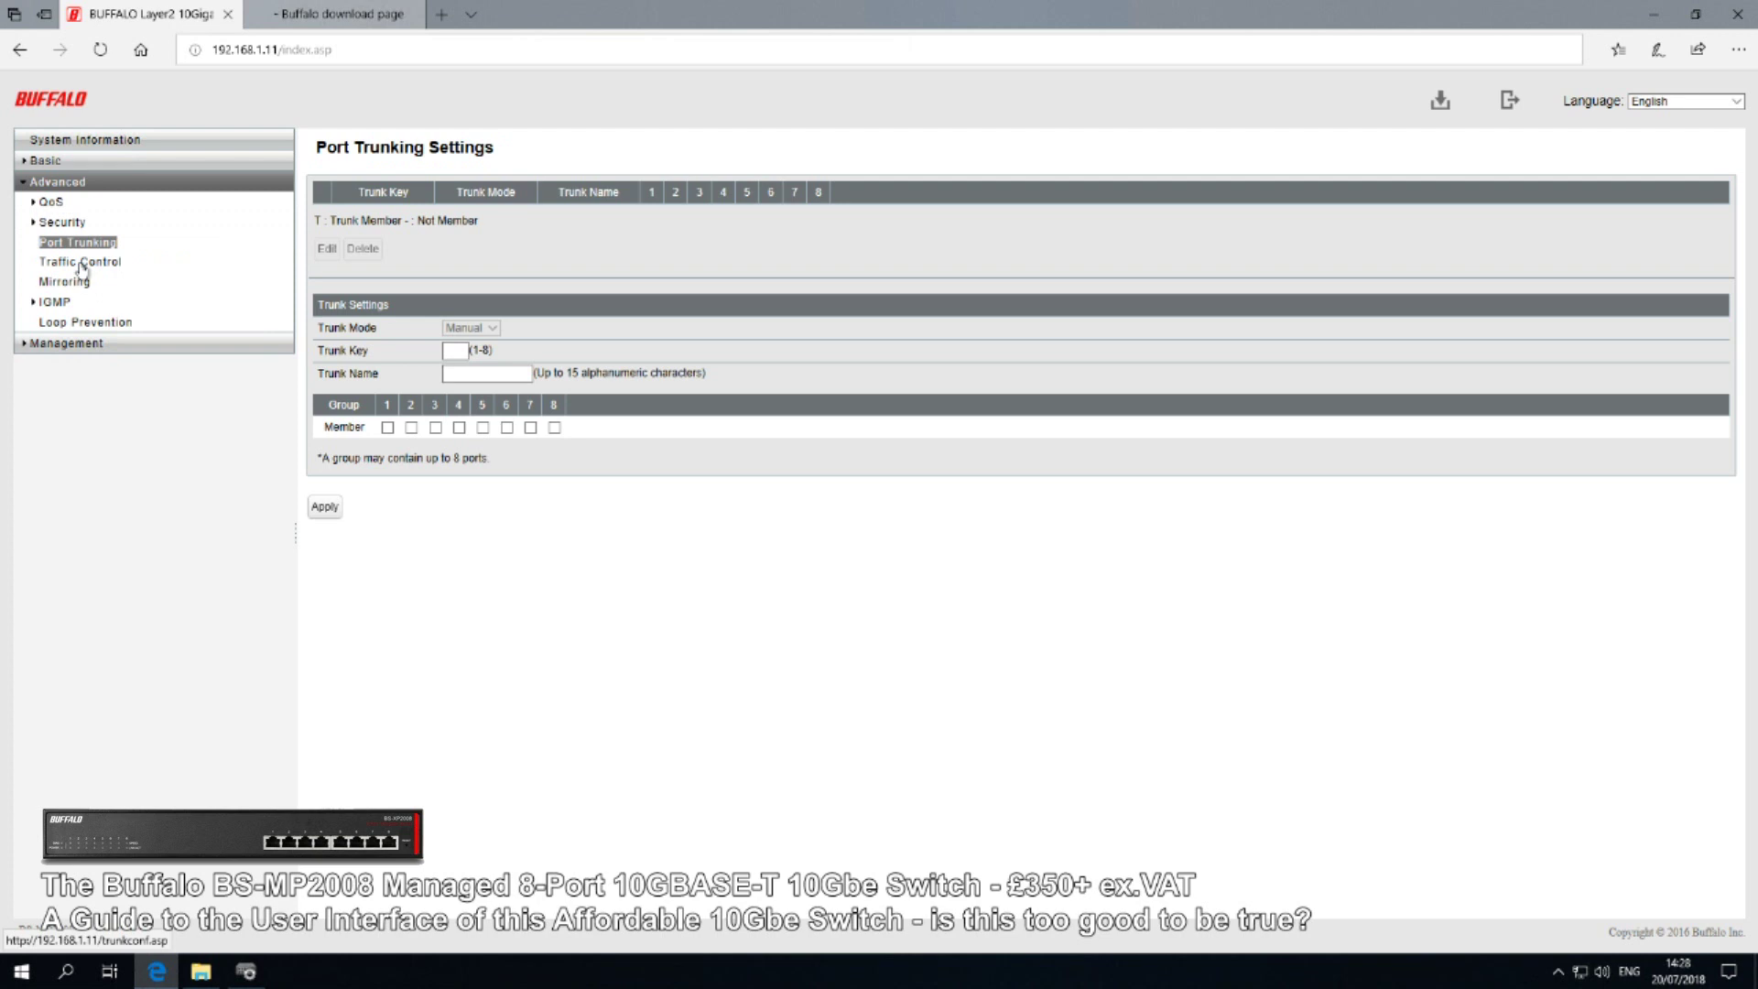
{"action": "left_click", "coordinate": [388, 428]}
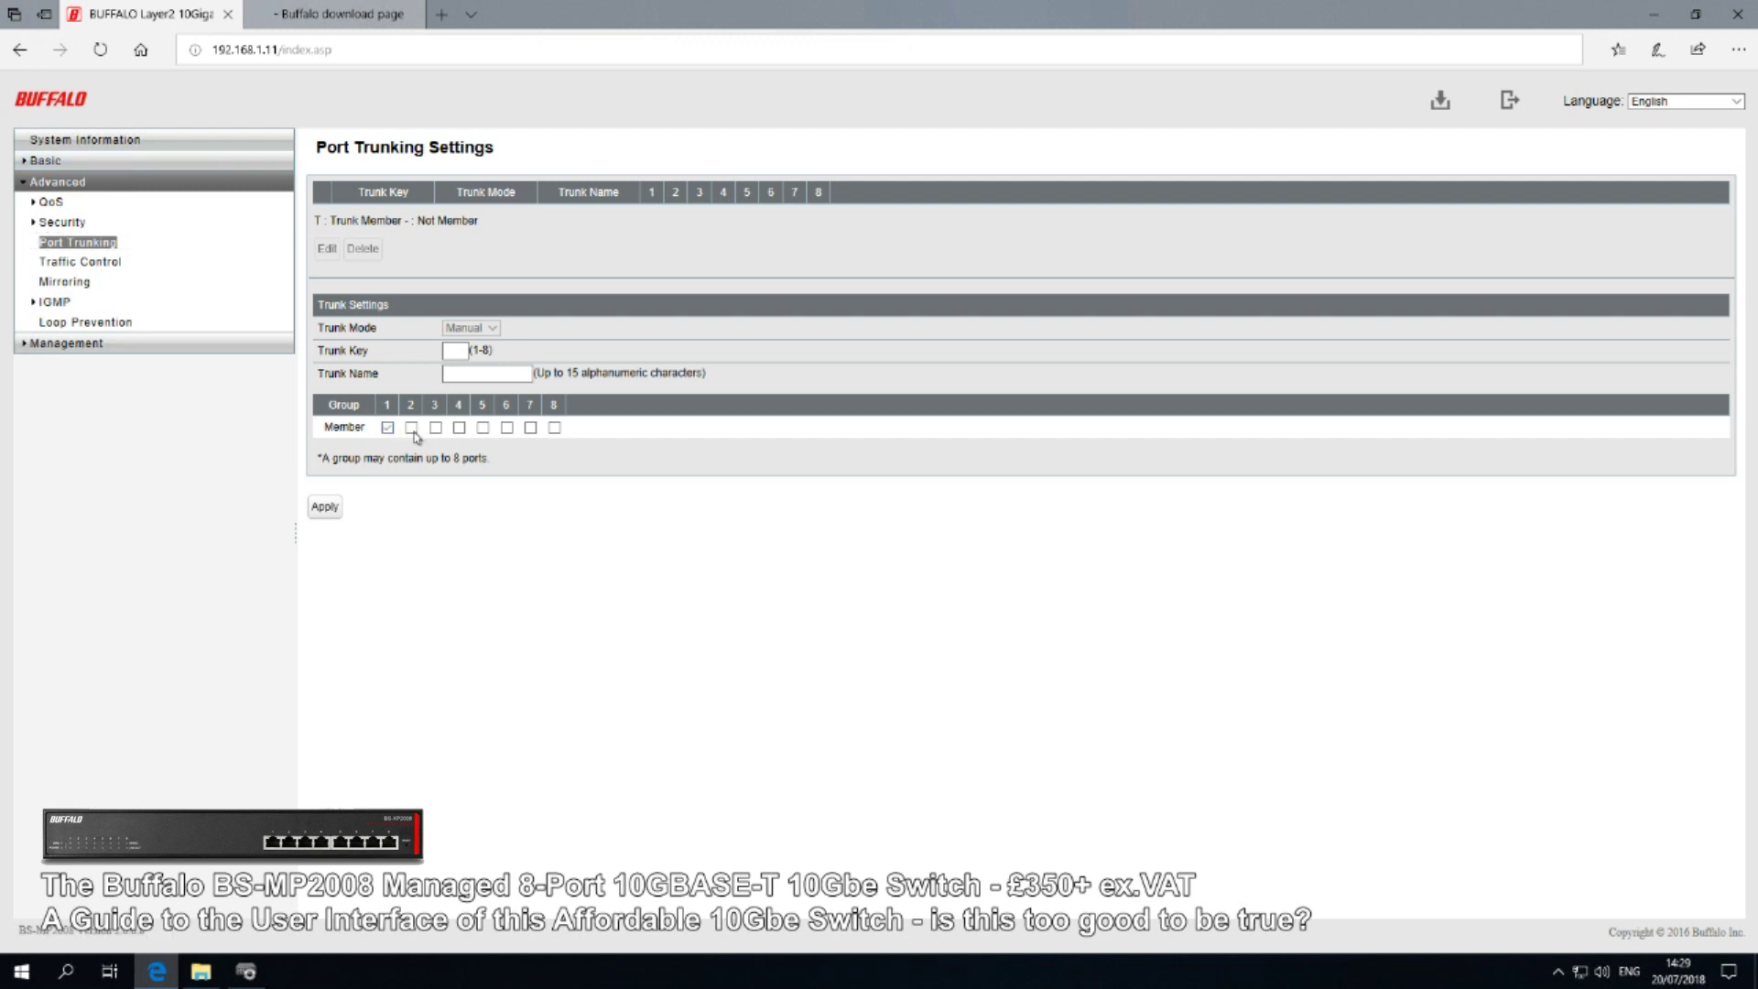
{"action": "left_click", "coordinate": [412, 429]}
{"action": "left_click", "coordinate": [435, 427]}
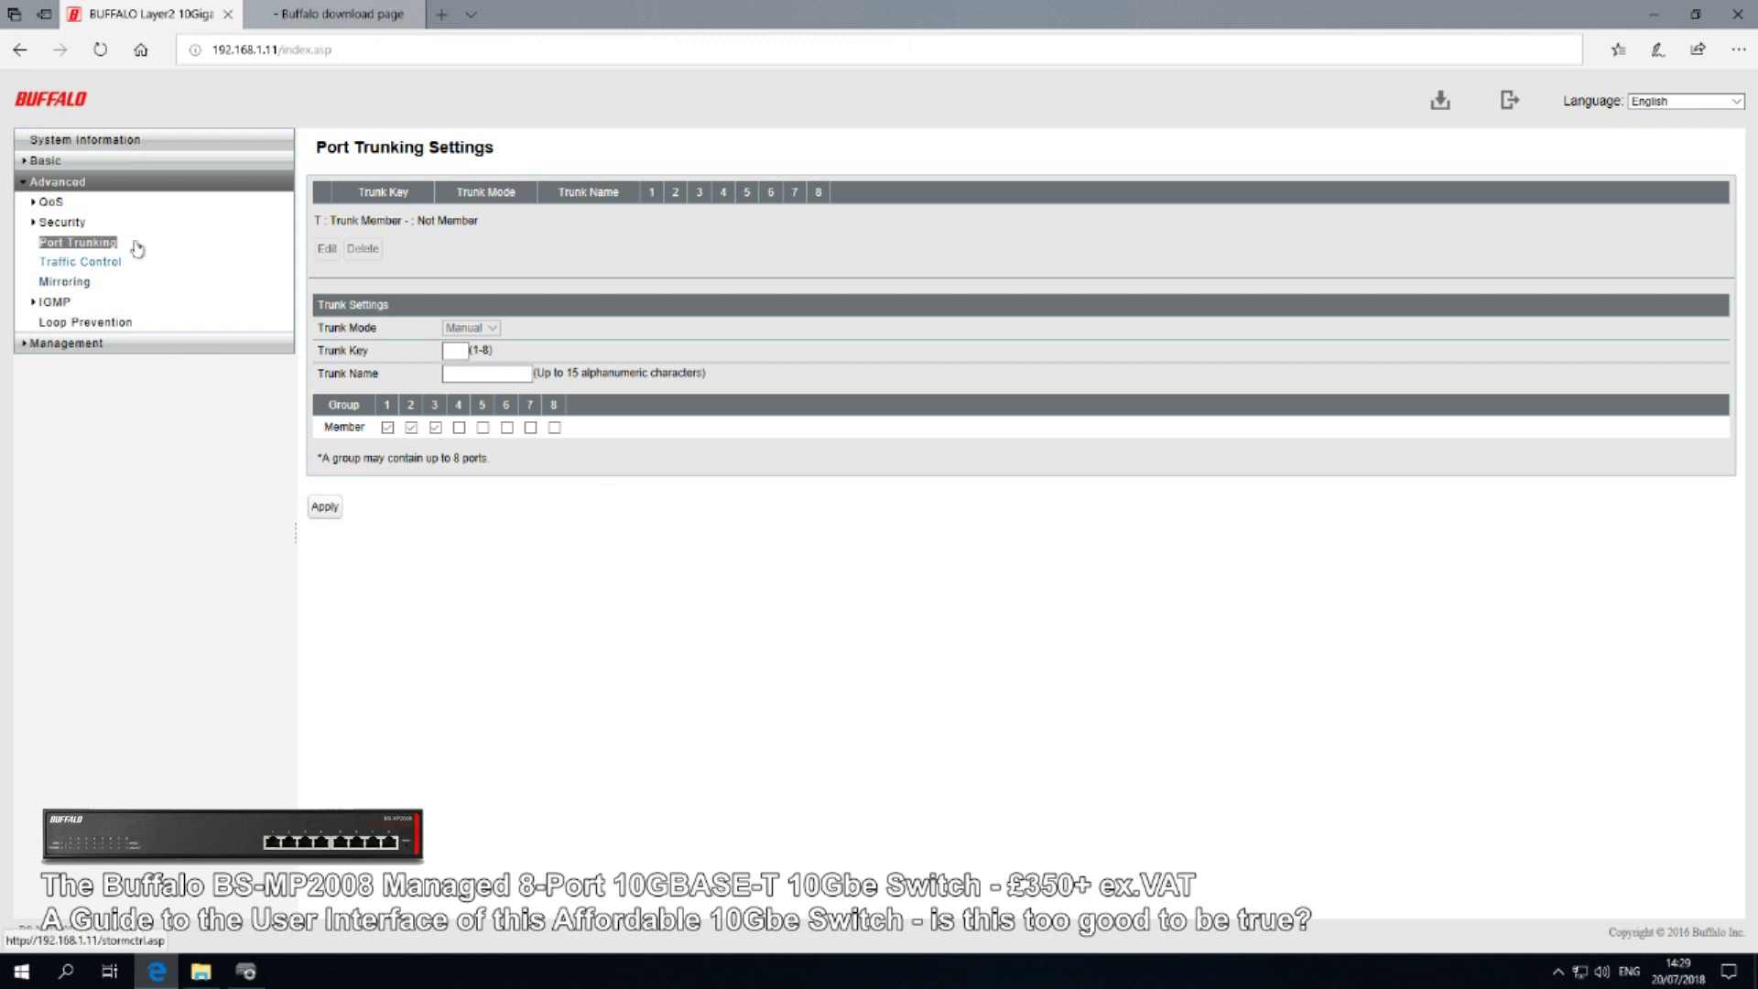
{"action": "left_click", "coordinate": [92, 262]}
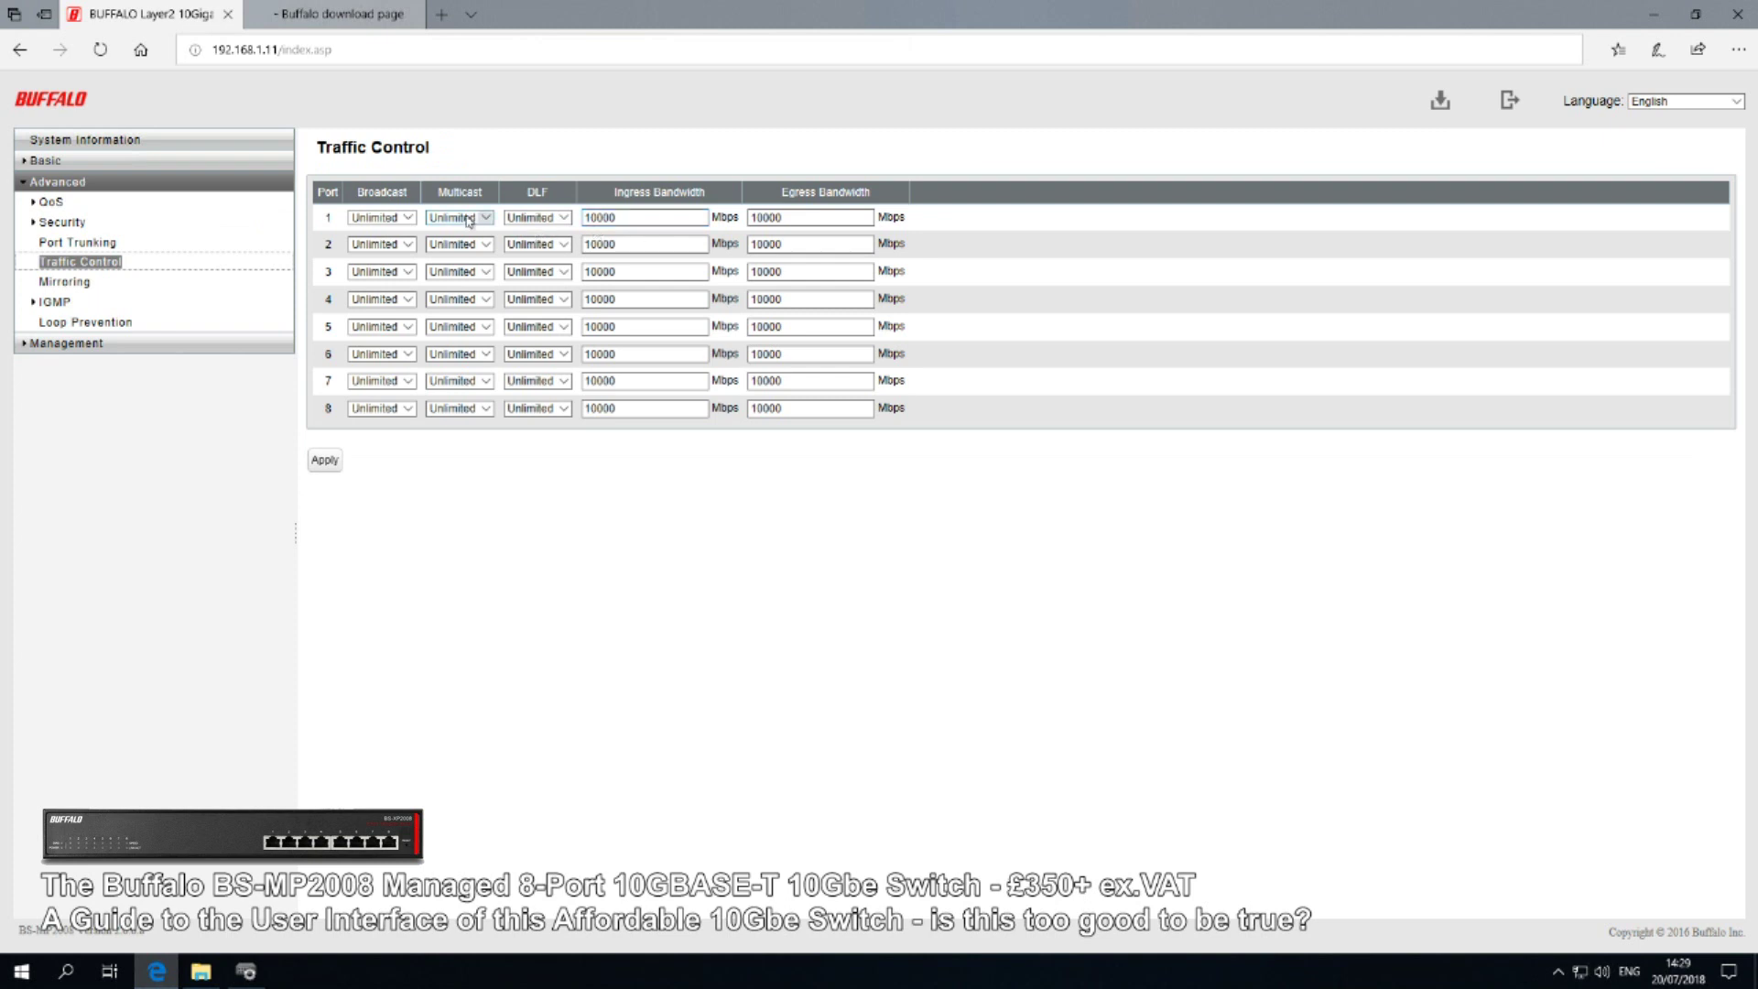
Review Mirroring and IGMP status, open Update Firmware, then view per-port Statistics
{"action": "left_click", "coordinate": [81, 282]}
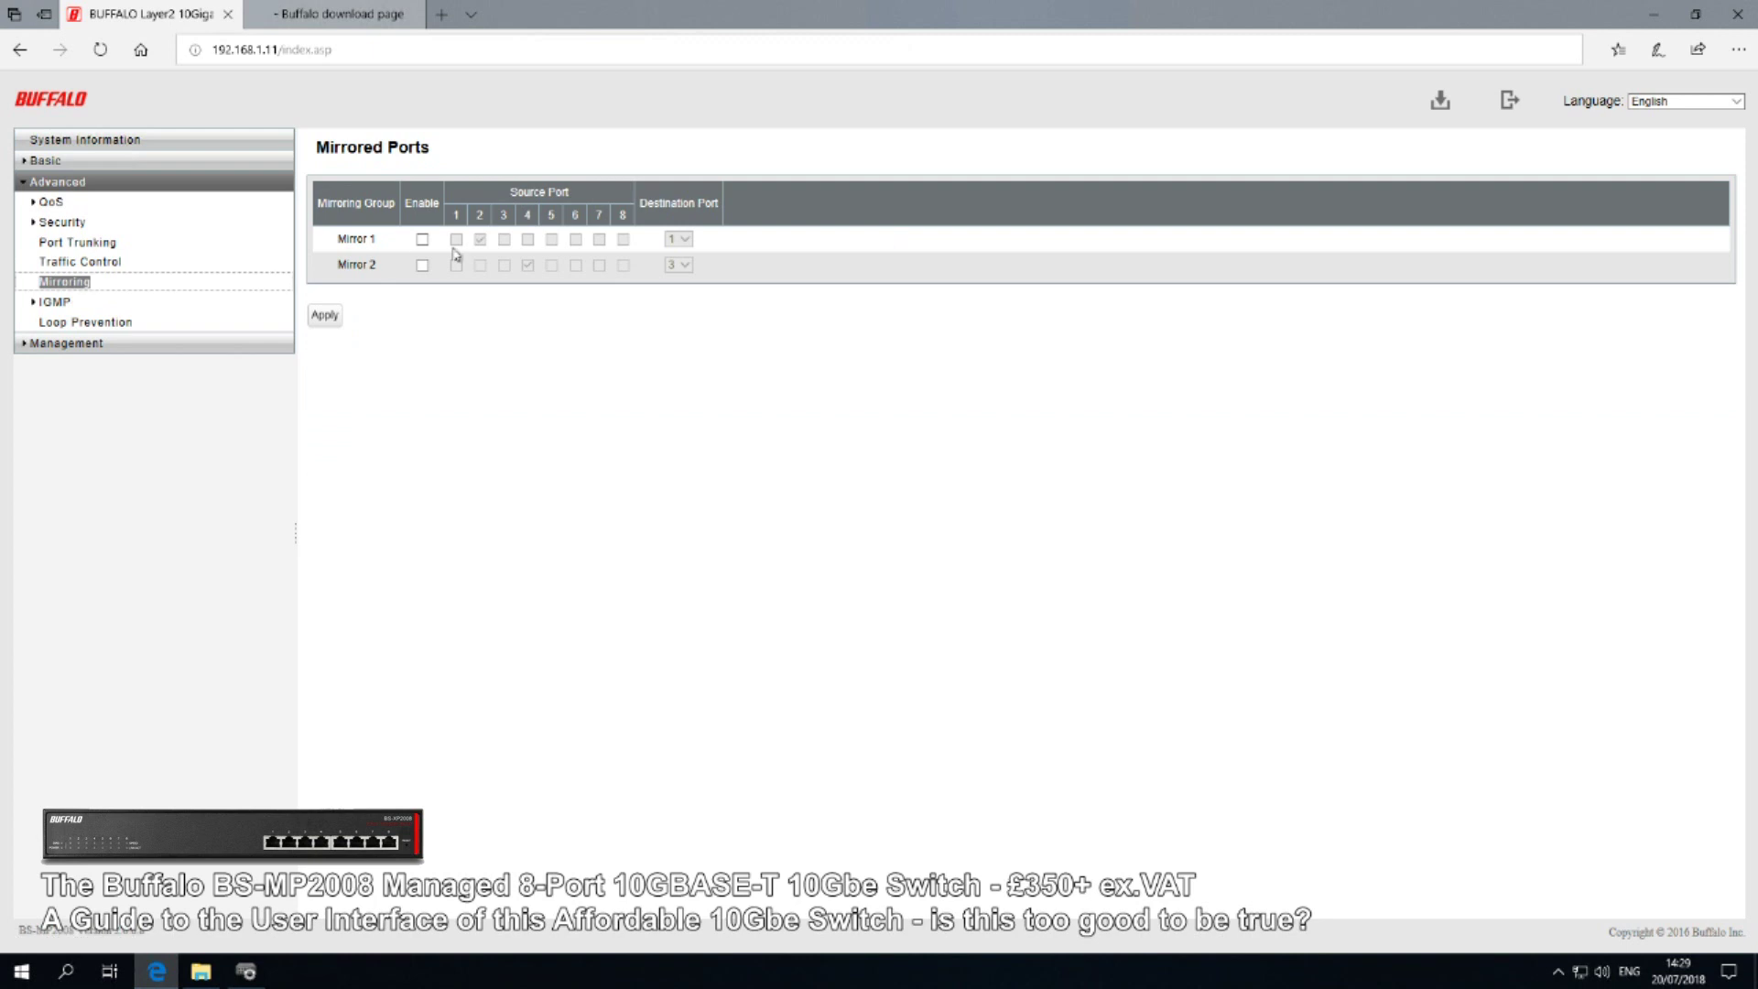
{"action": "left_click", "coordinate": [55, 302]}
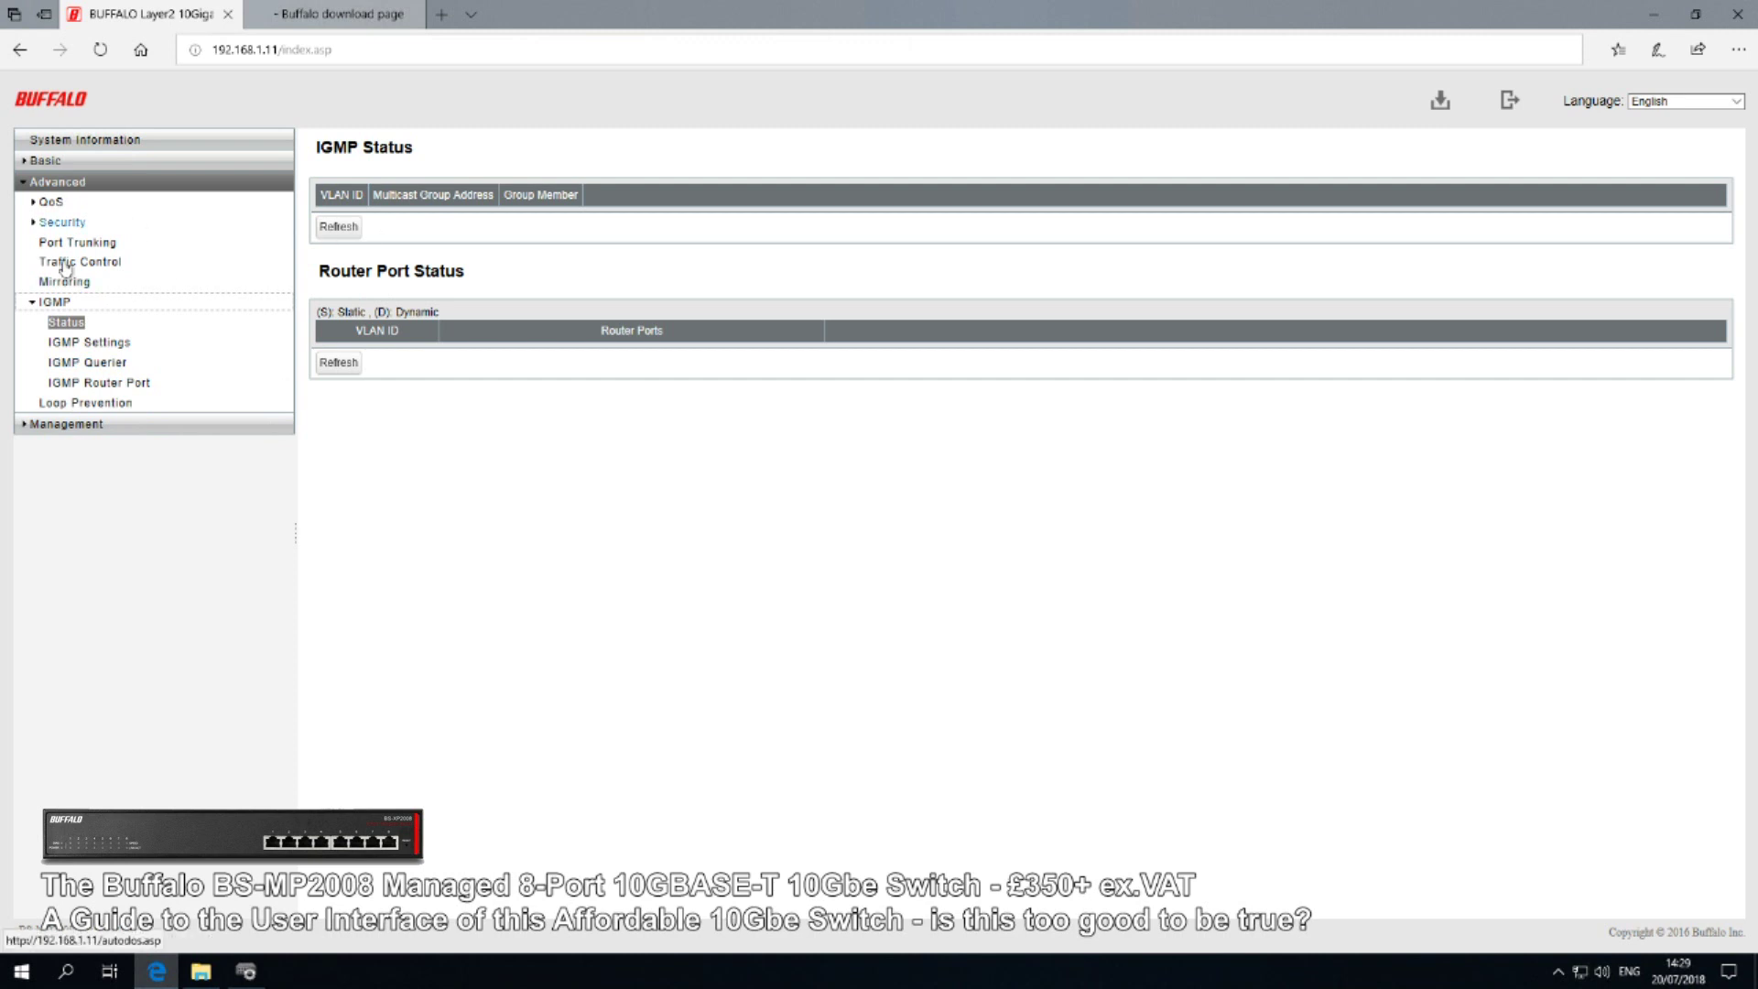
{"action": "left_click", "coordinate": [73, 424]}
{"action": "left_click", "coordinate": [83, 224]}
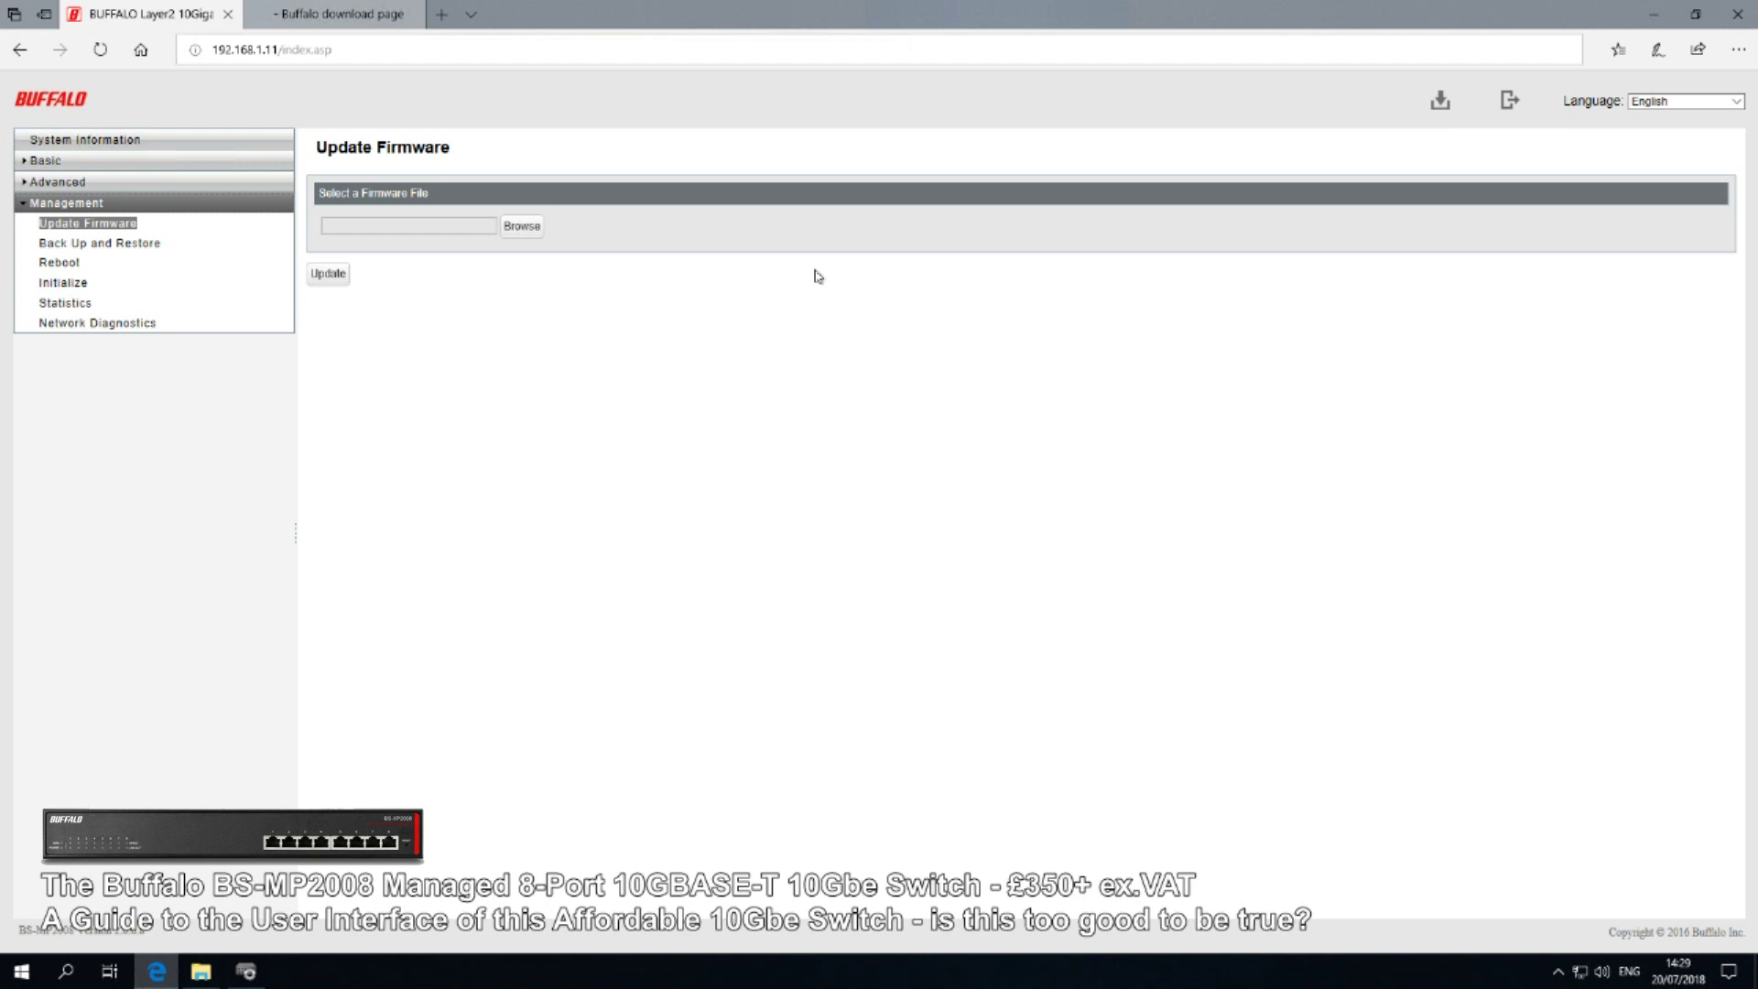
{"action": "left_click", "coordinate": [56, 305]}
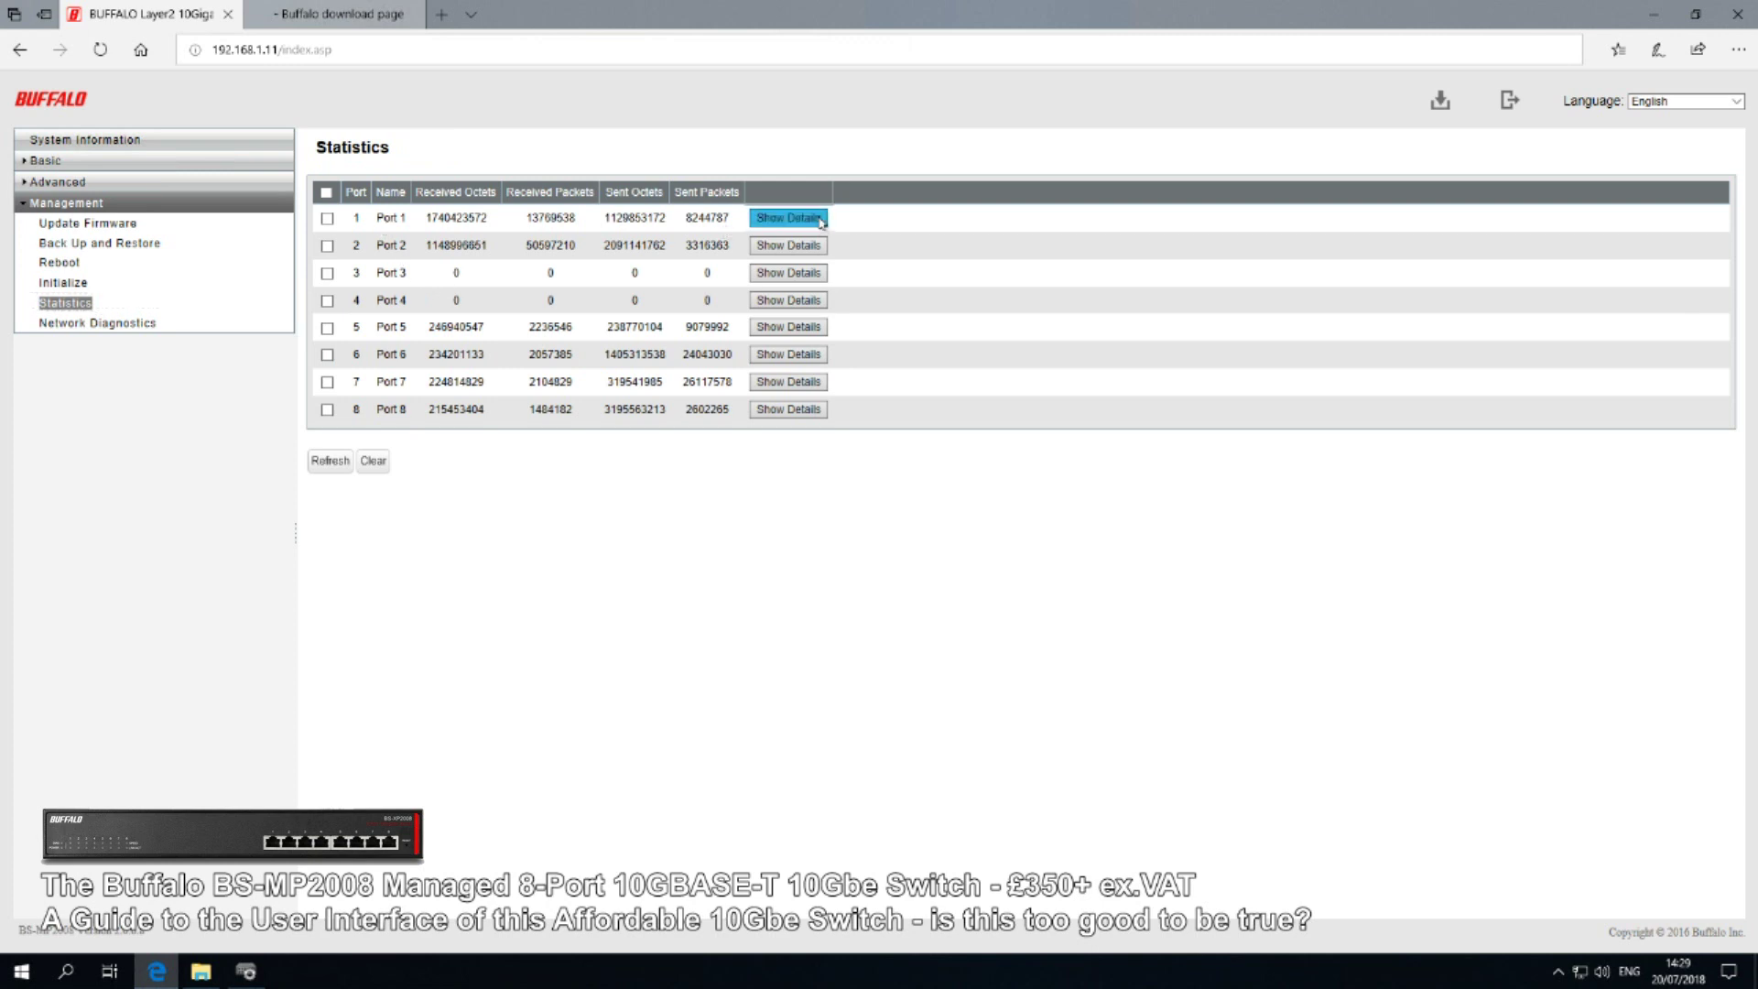
Inspect Port 1's detailed traffic counters, then move through the diagnostics pages to Initialize
{"action": "left_click", "coordinate": [788, 218]}
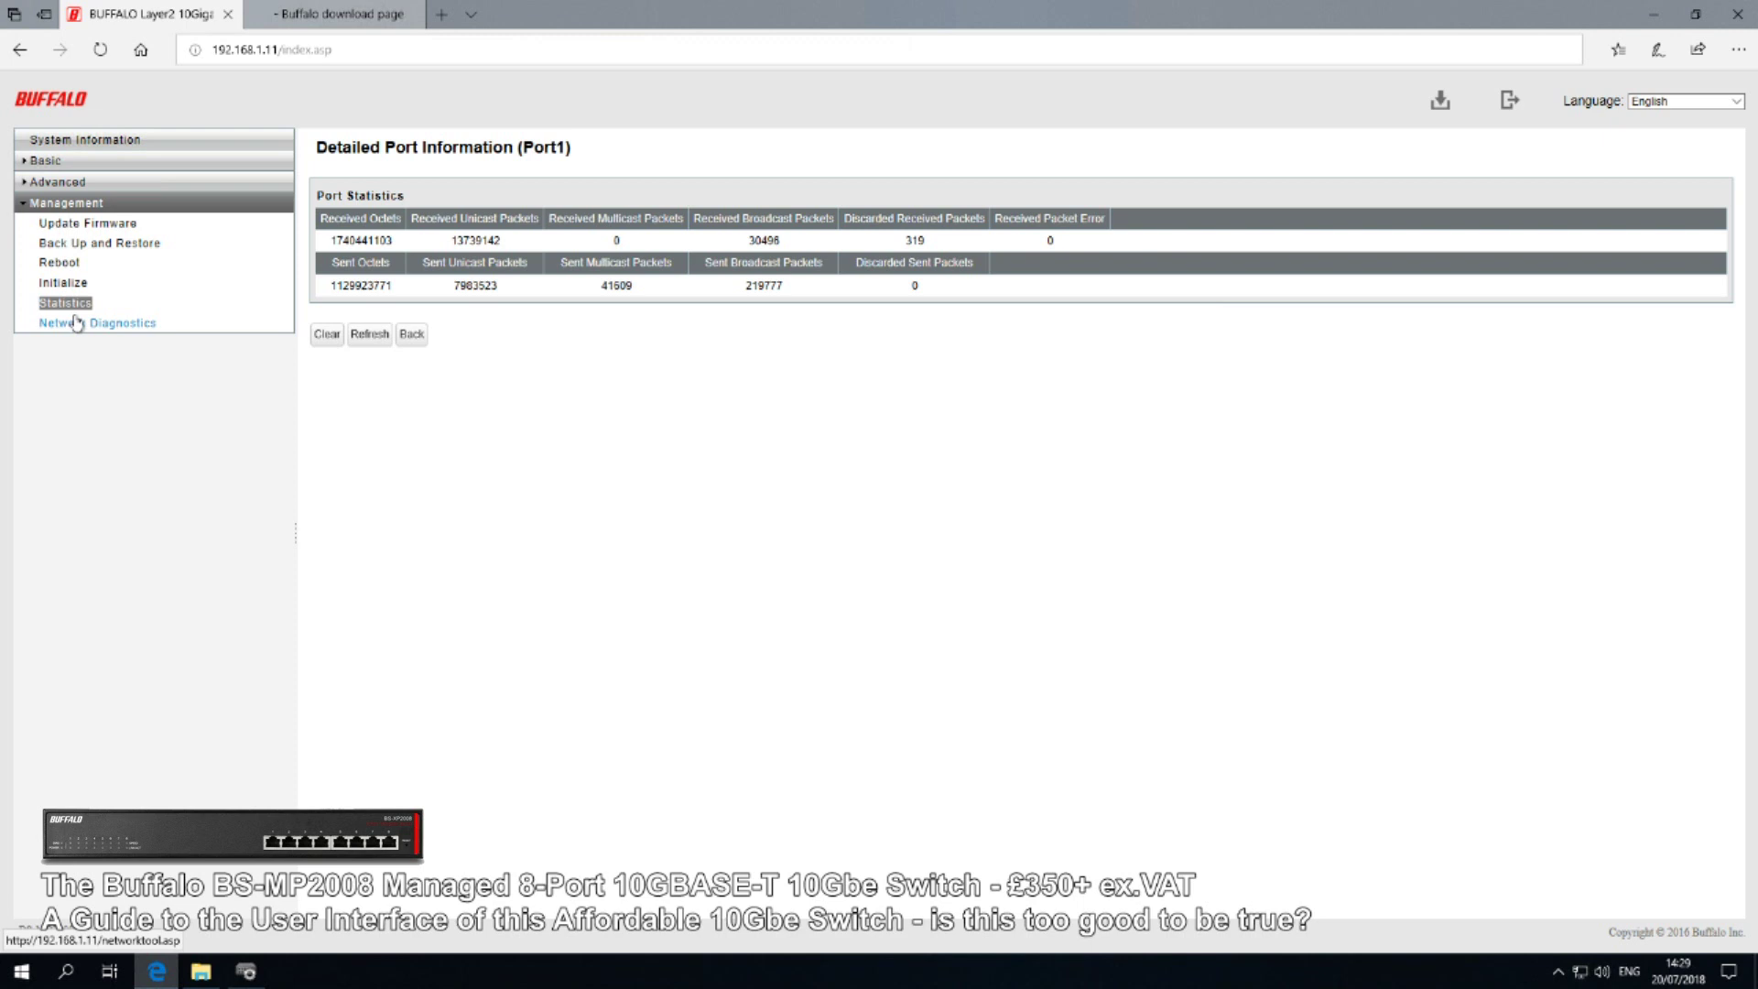
{"action": "left_click", "coordinate": [130, 328]}
{"action": "left_click", "coordinate": [49, 305]}
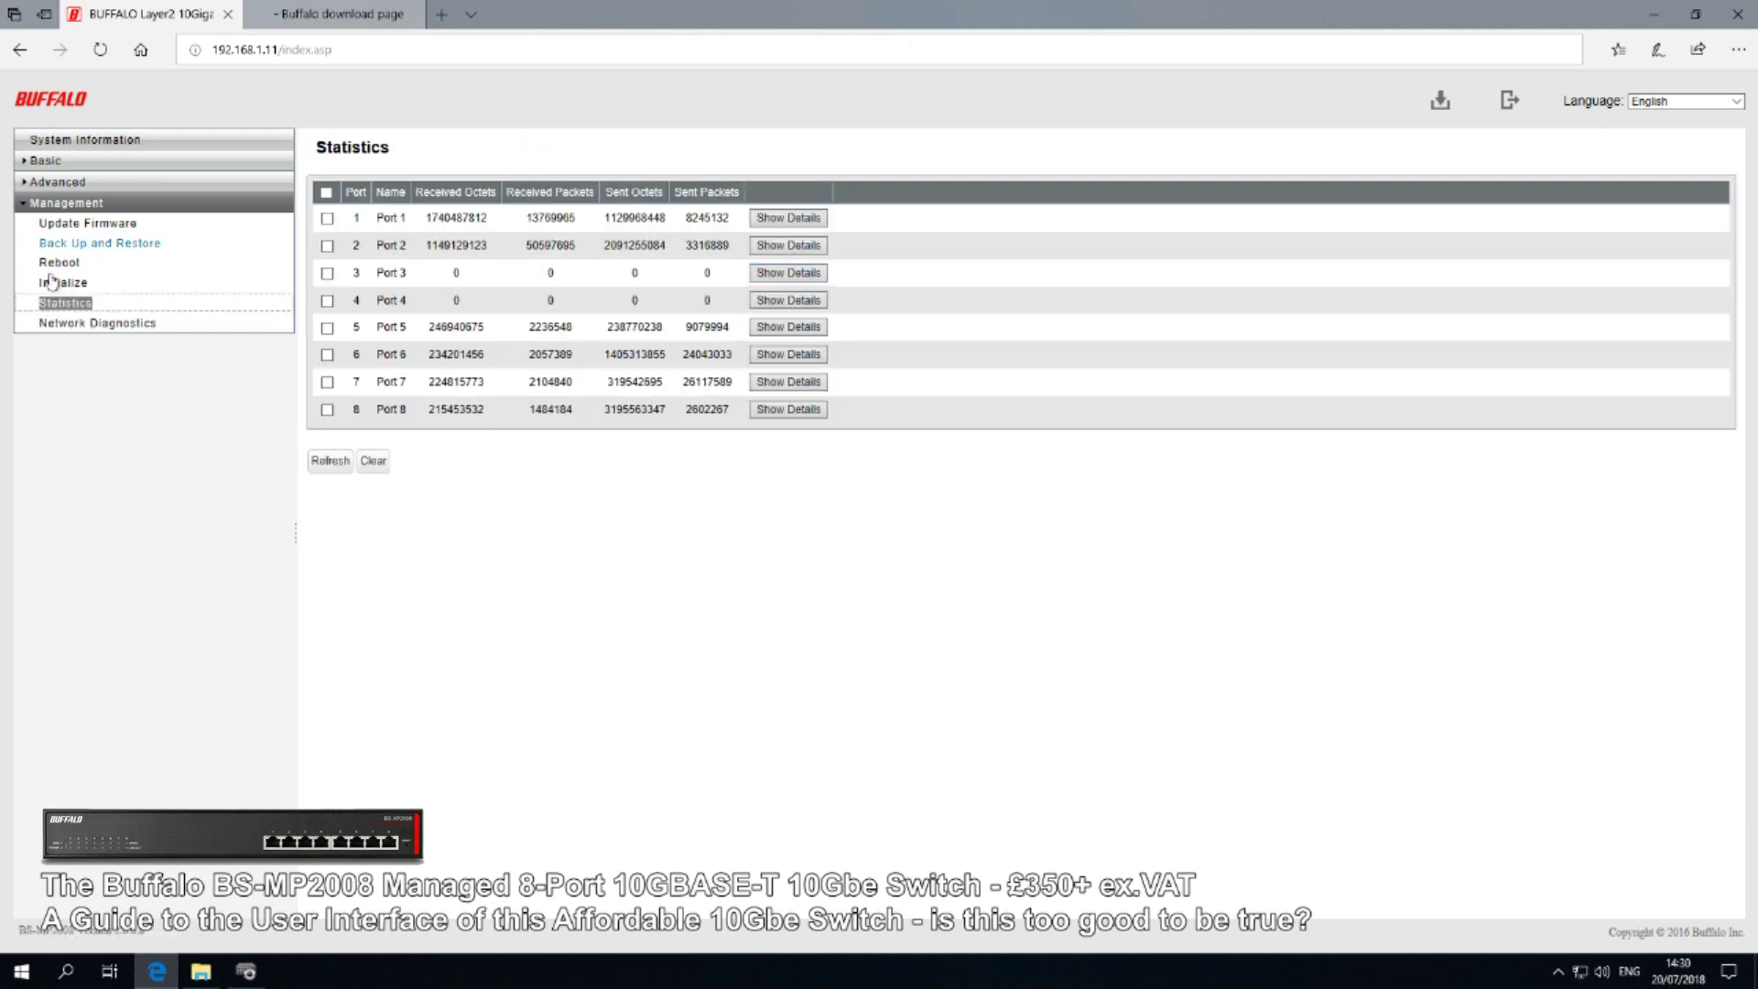
{"action": "left_click", "coordinate": [55, 282]}
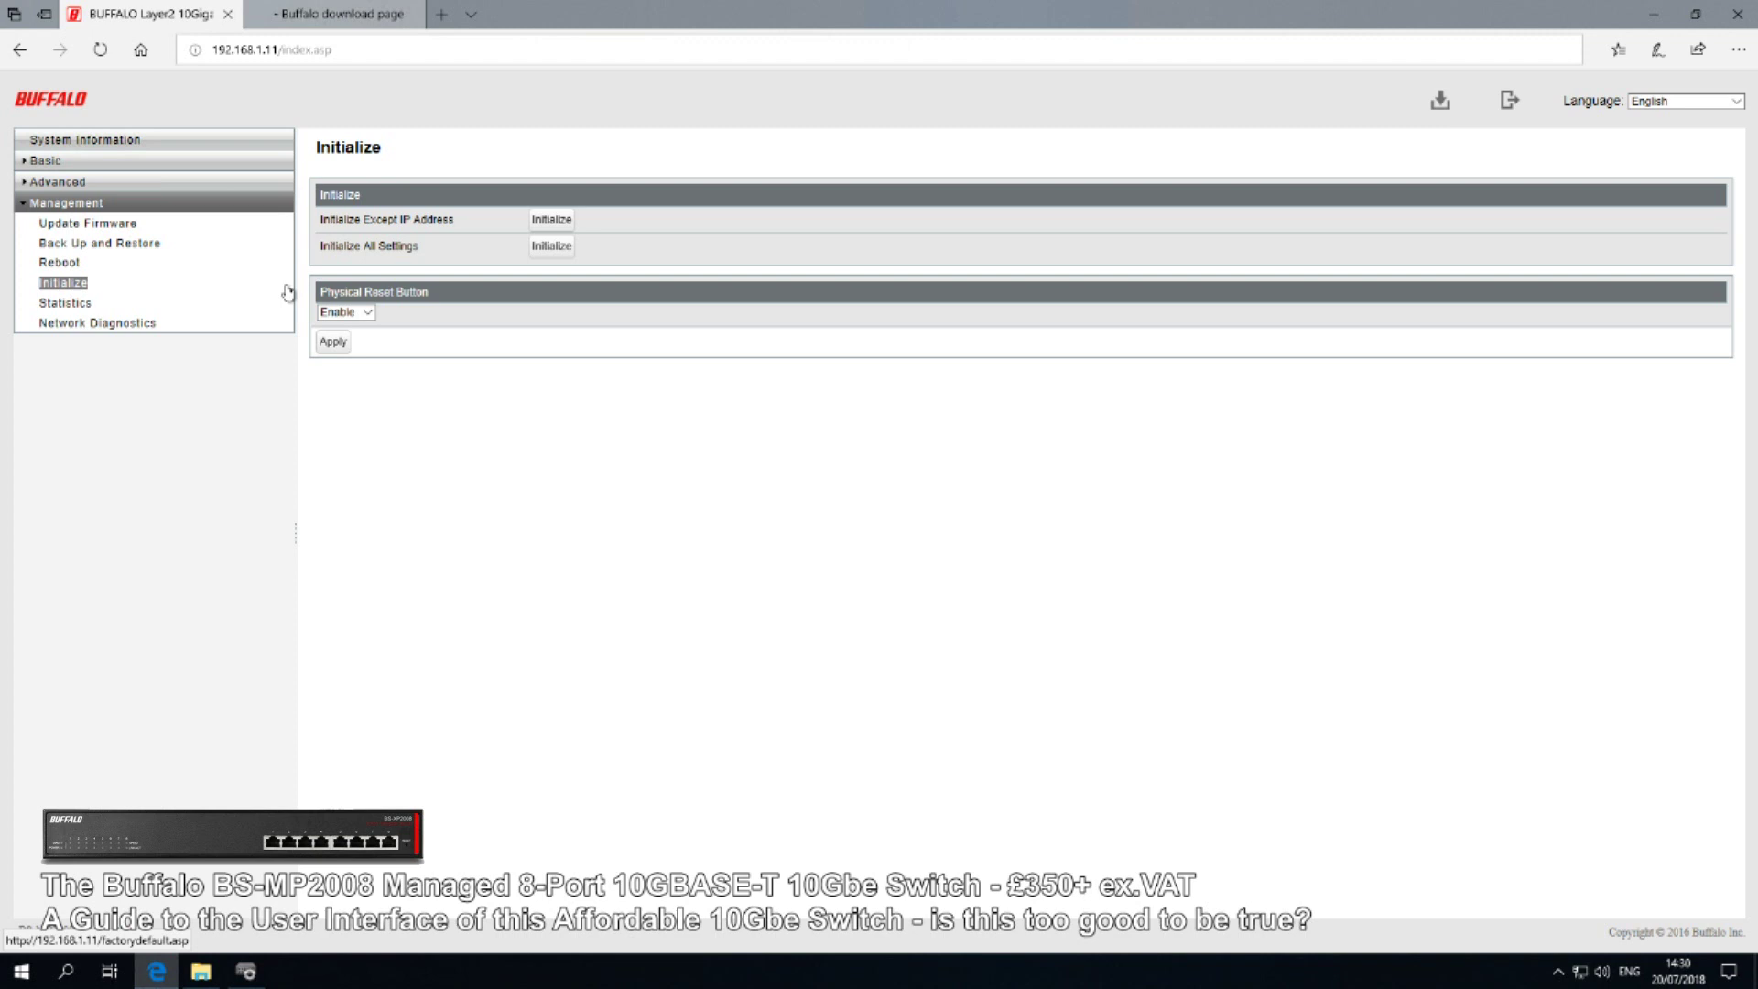
Browse the Basic system settings and Advanced QoS pages, ending on Management's Update Firmware page
{"action": "left_click", "coordinate": [82, 162]}
{"action": "left_click", "coordinate": [87, 301]}
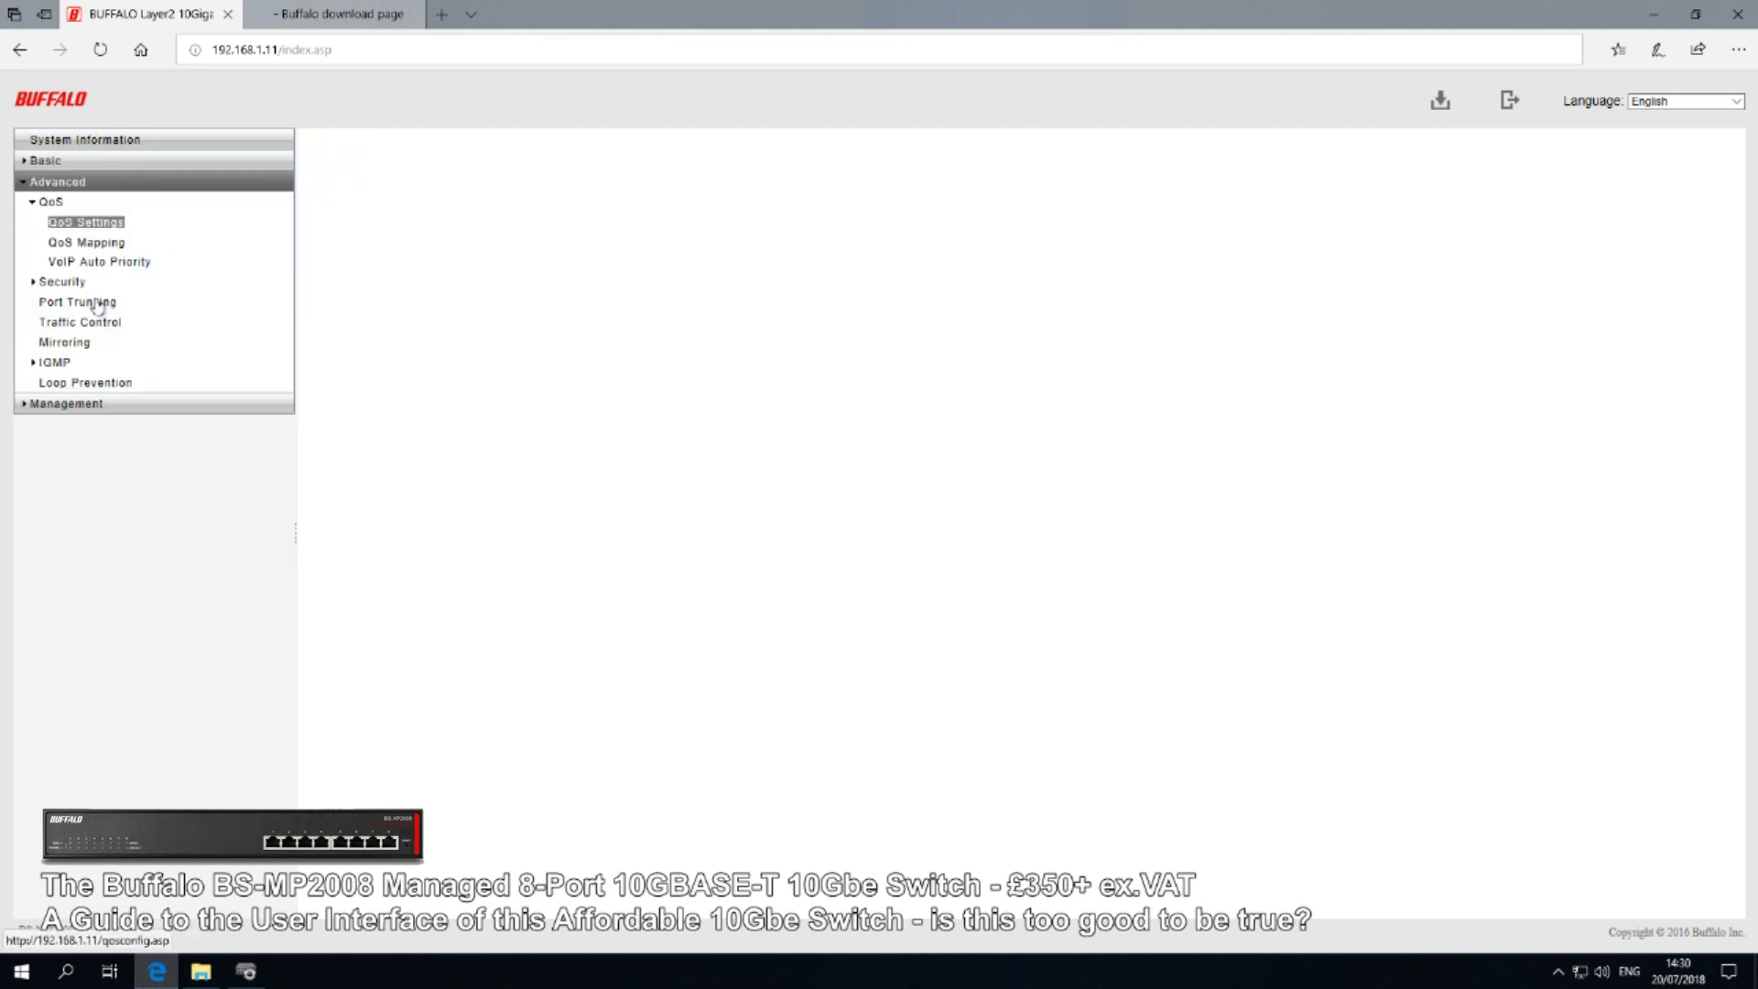
{"action": "left_click", "coordinate": [55, 404]}
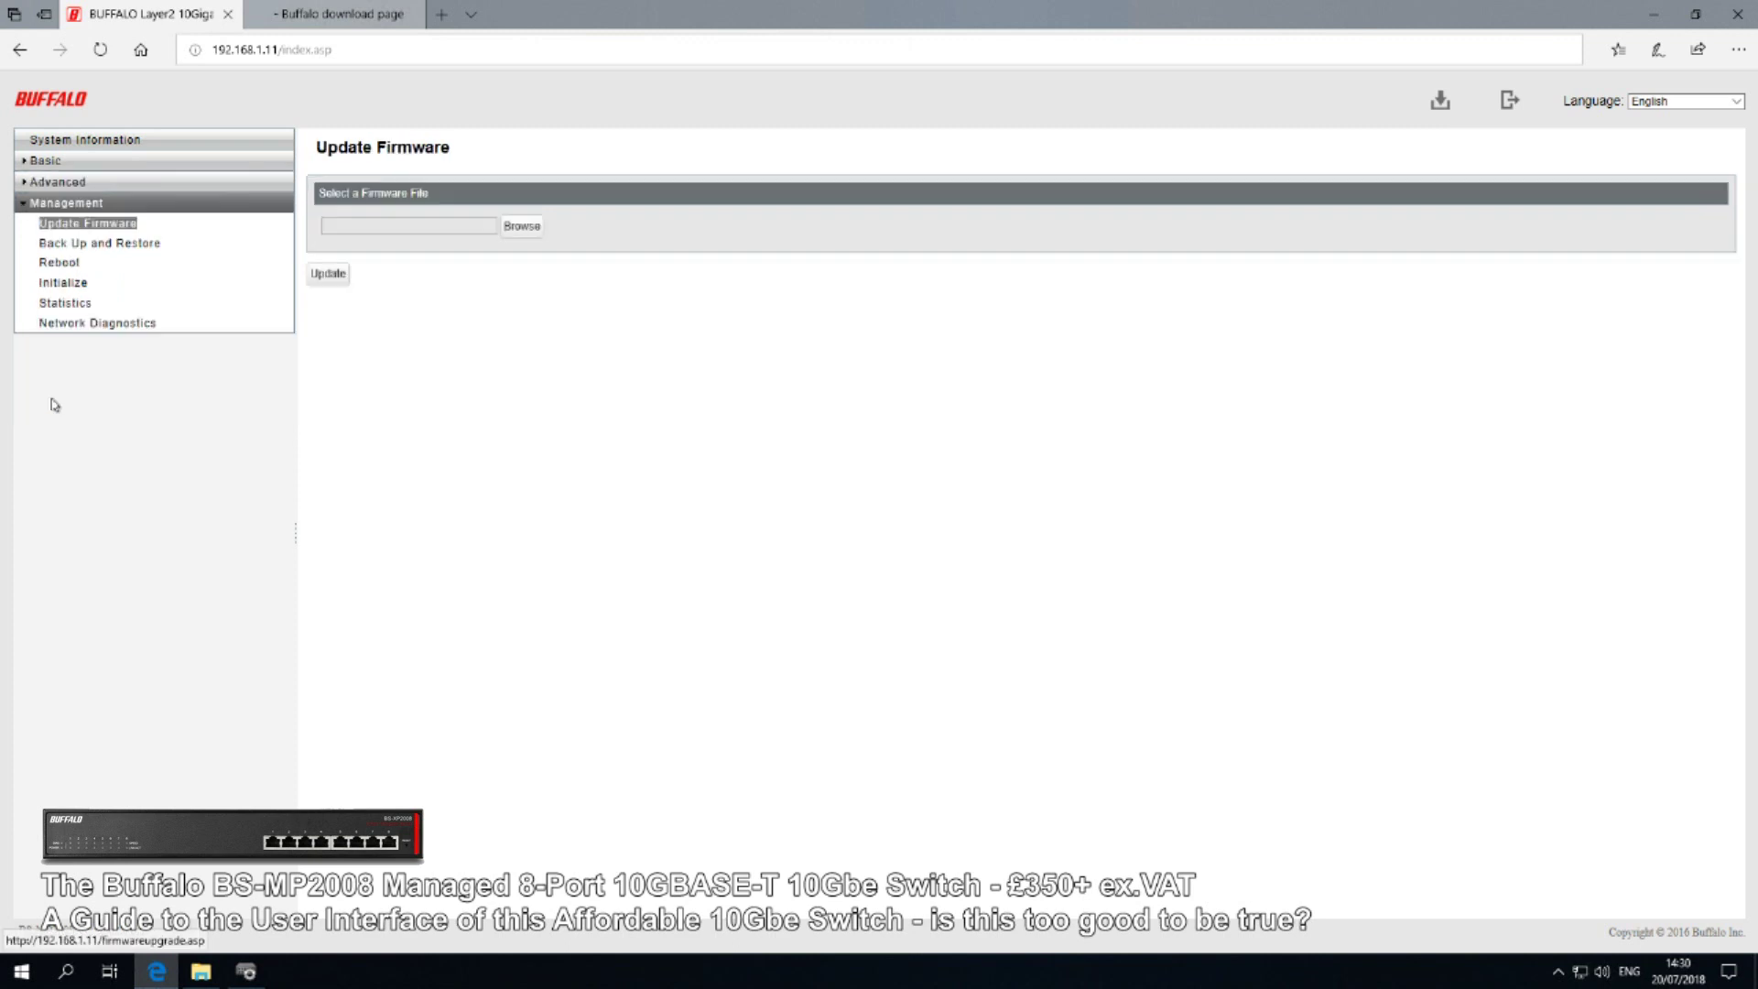